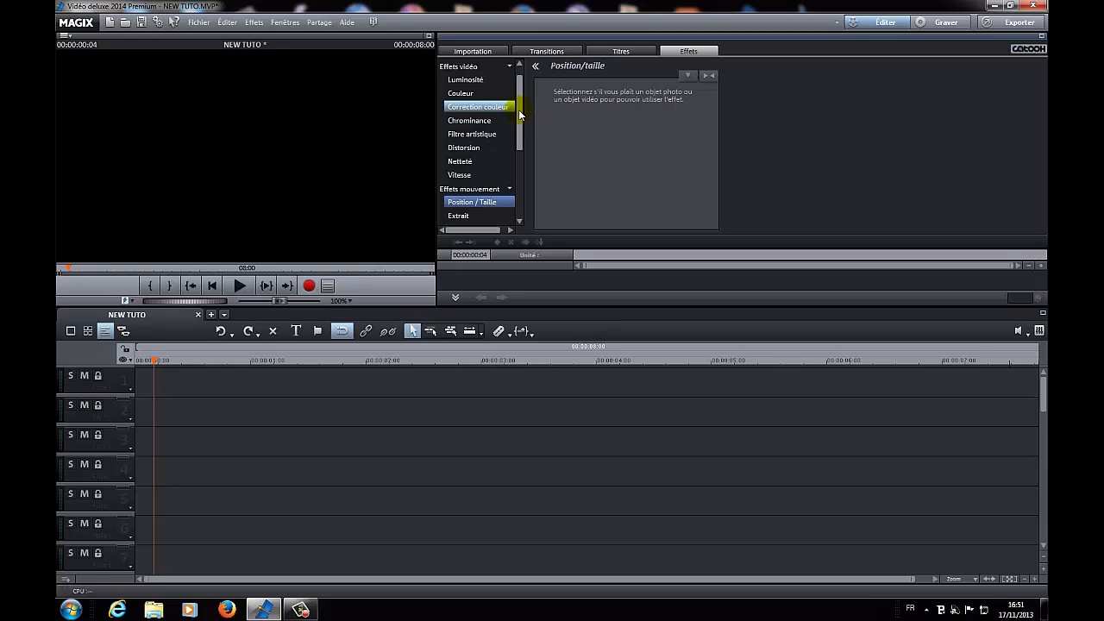
Step: Place the example video "Apparition de texte avec une fumée.mp4" from the import folder on track 1
click(458, 67)
click(495, 51)
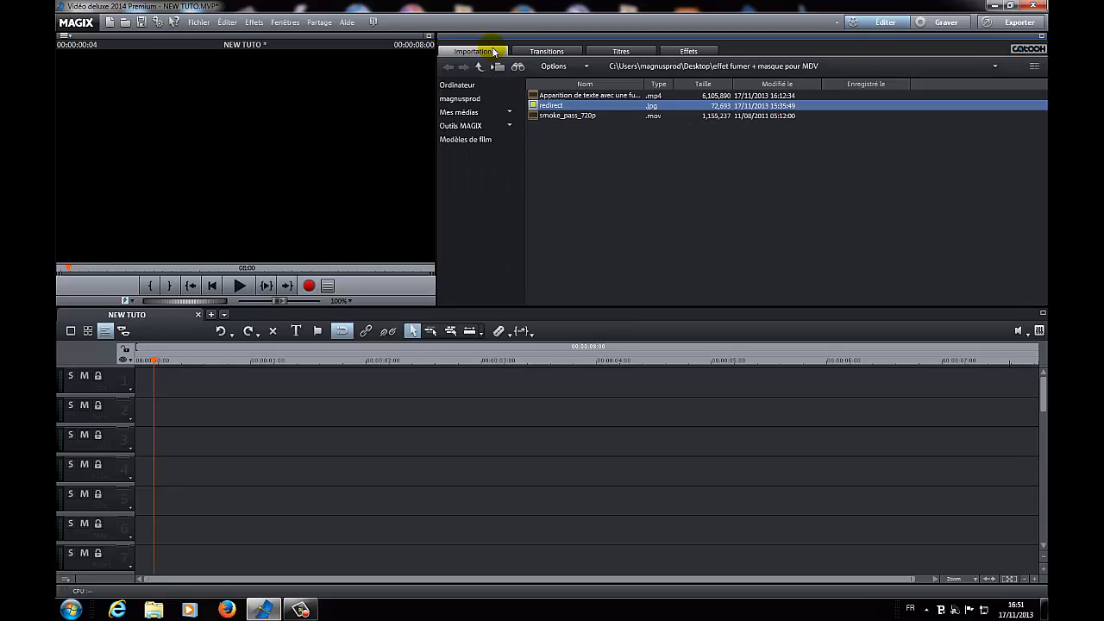
click(559, 116)
drag(561, 96, 433, 215)
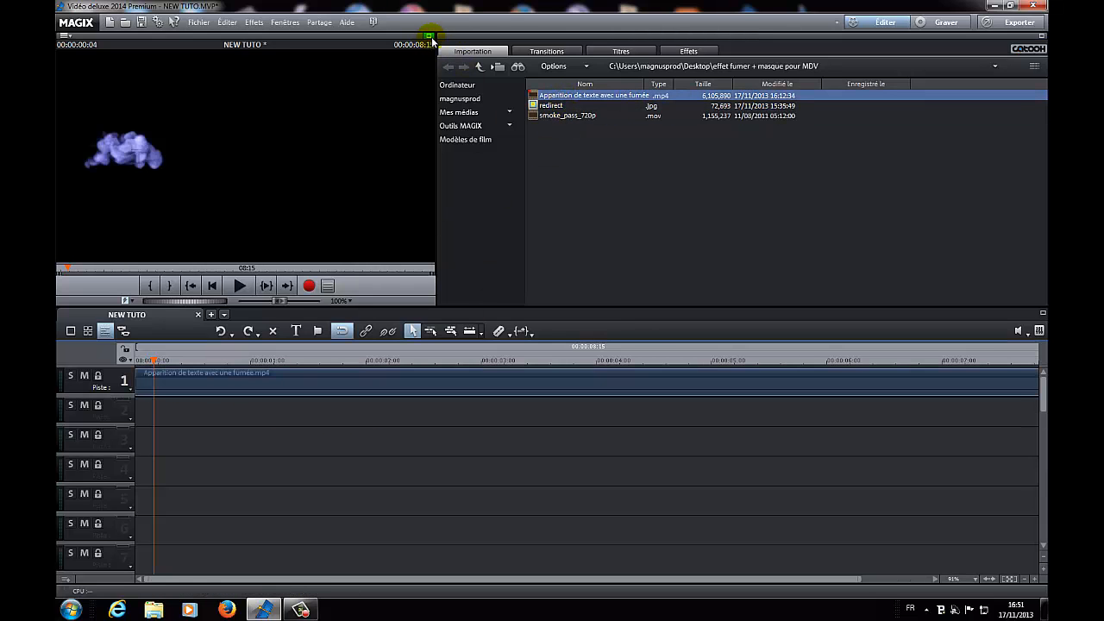
Step: Play the example smoke text video in the maximized preview monitor, then restore the normal layout
click(429, 36)
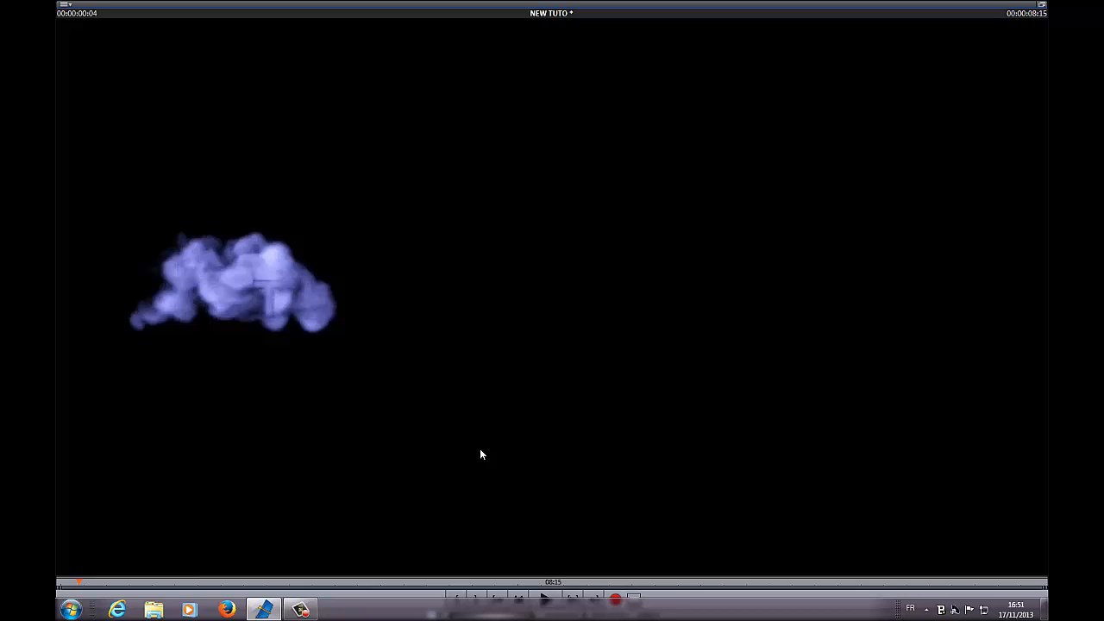
click(546, 598)
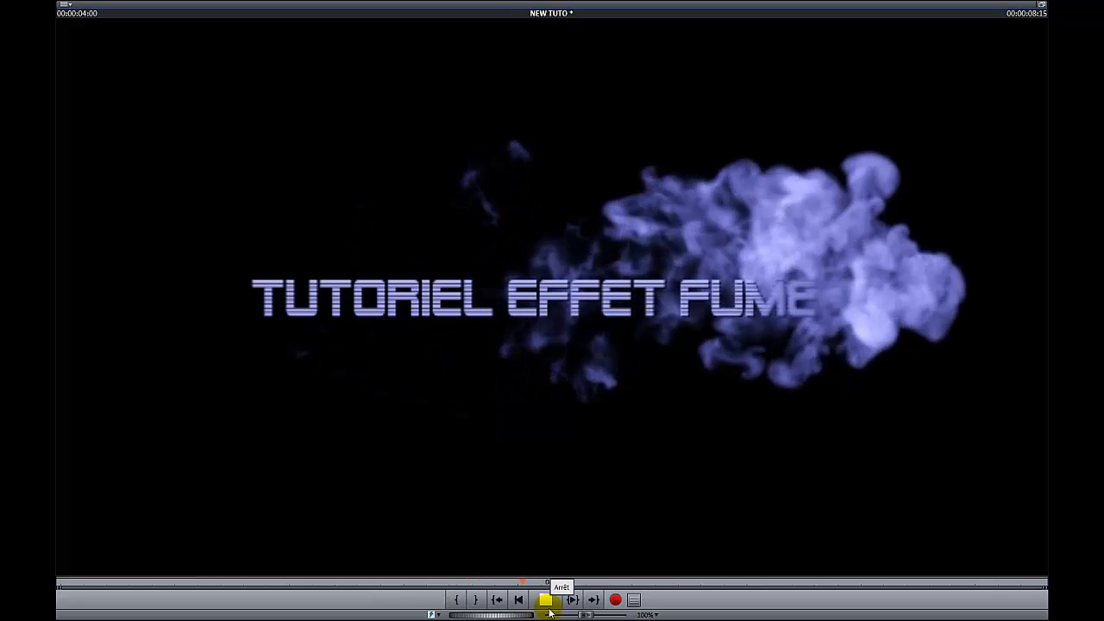
click(548, 602)
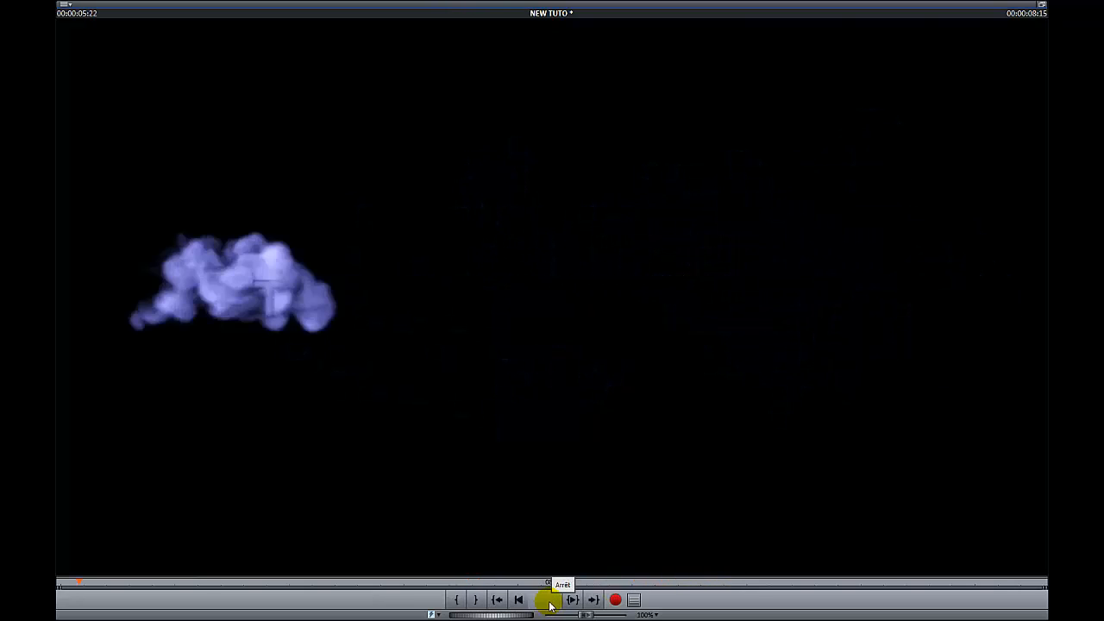
click(1043, 7)
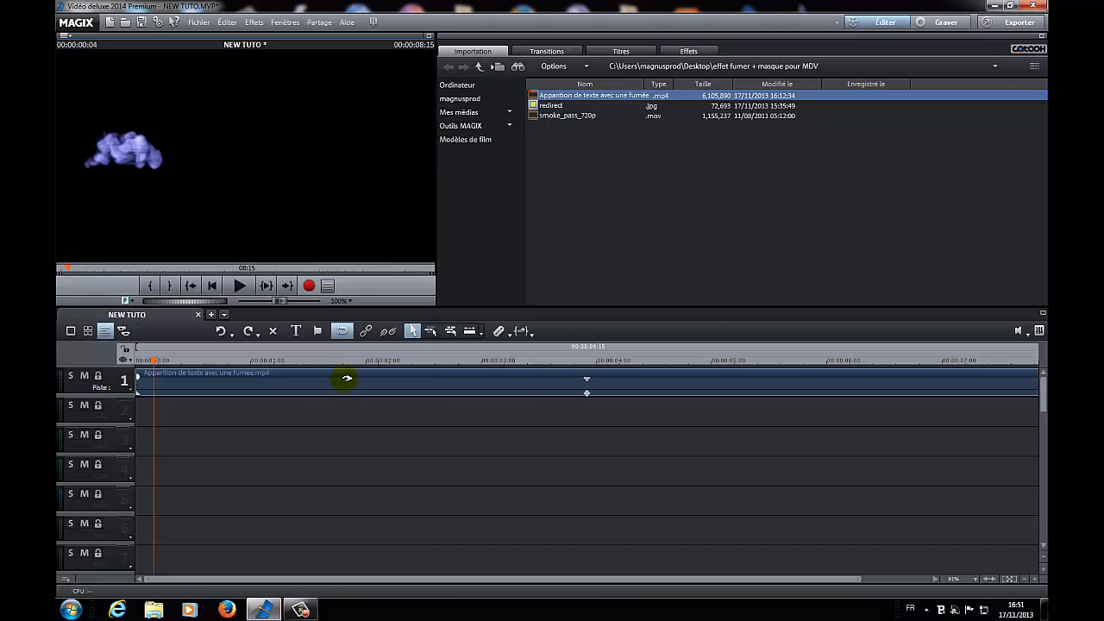
Step: Delete the example video from track 1 and place smoke_pass_720p.mov at the start of that track
click(337, 393)
key(Delete)
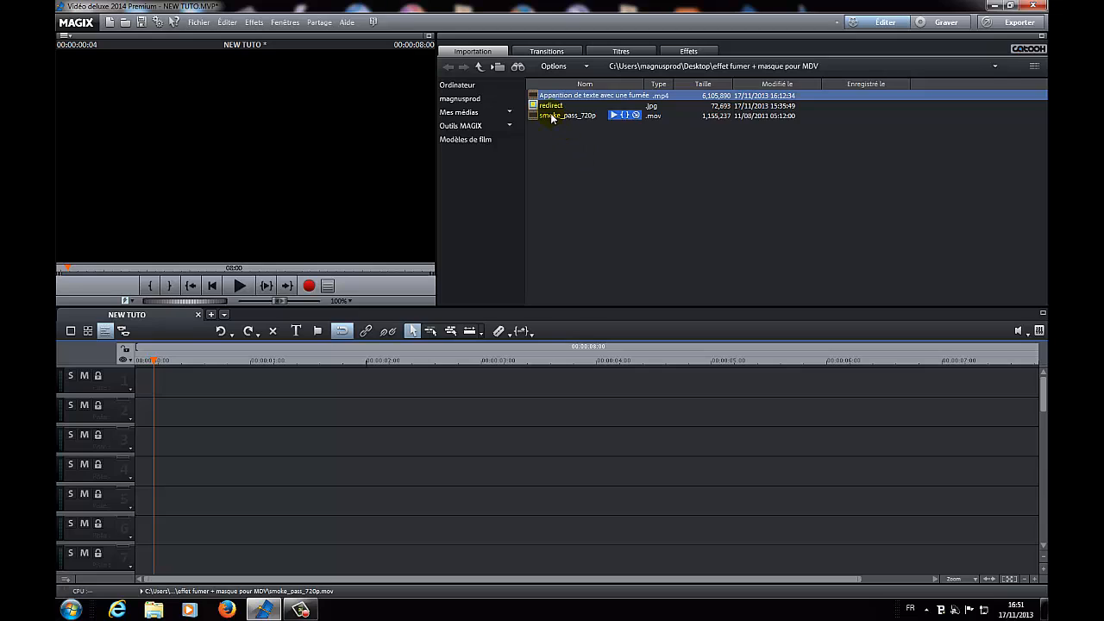
drag(554, 115, 161, 378)
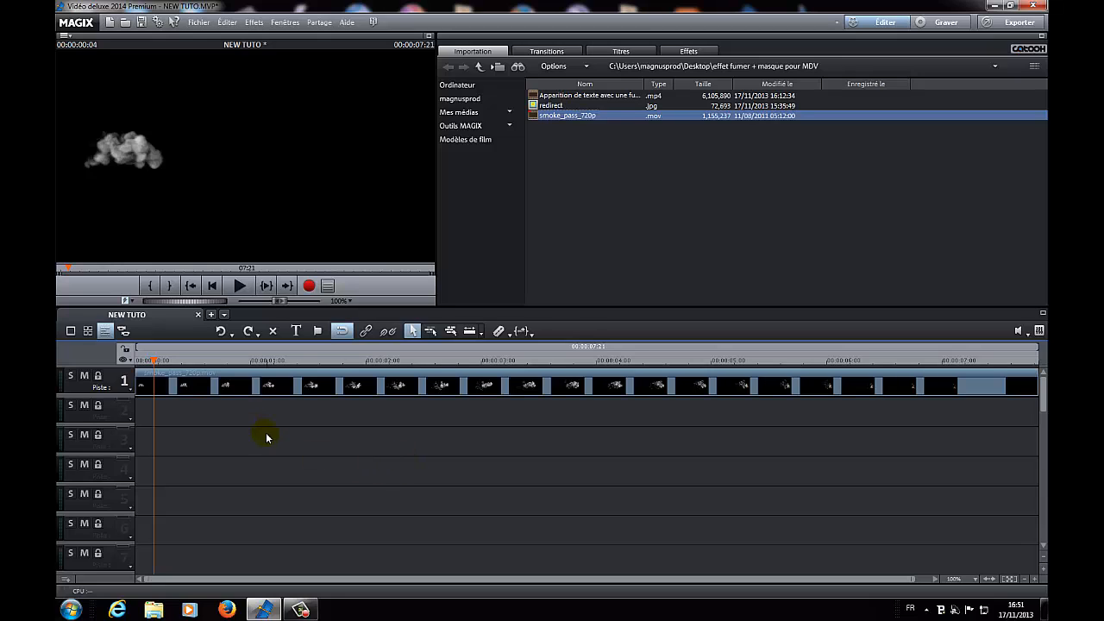
Step: Create a new title object with its default text in the Alien Encounters font
click(295, 331)
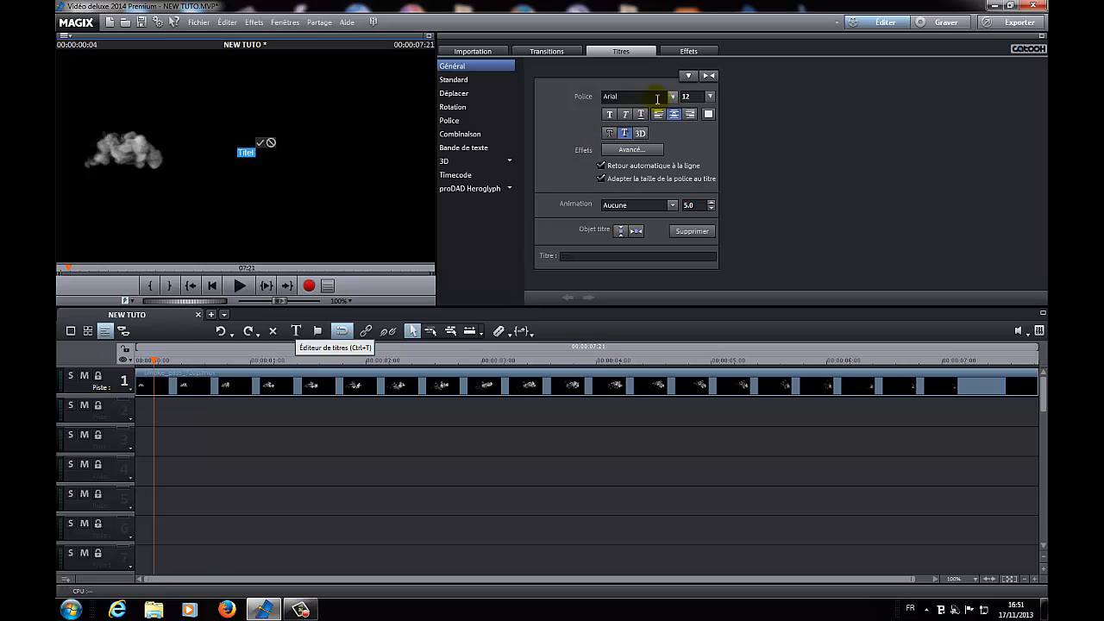
drag(658, 99, 609, 97)
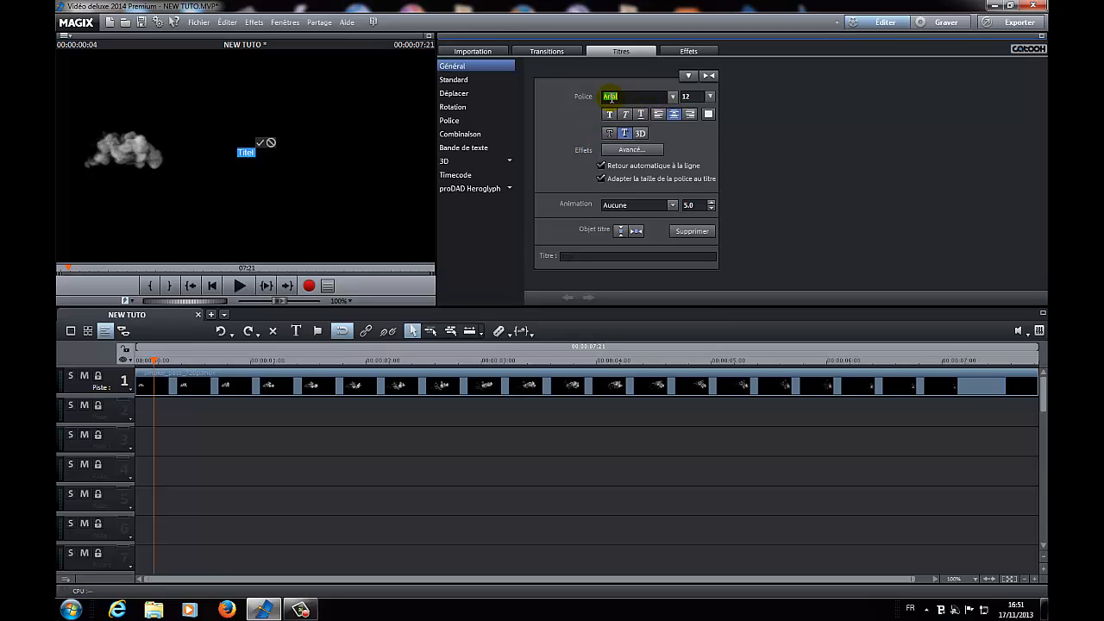
text(Alien Encounters)
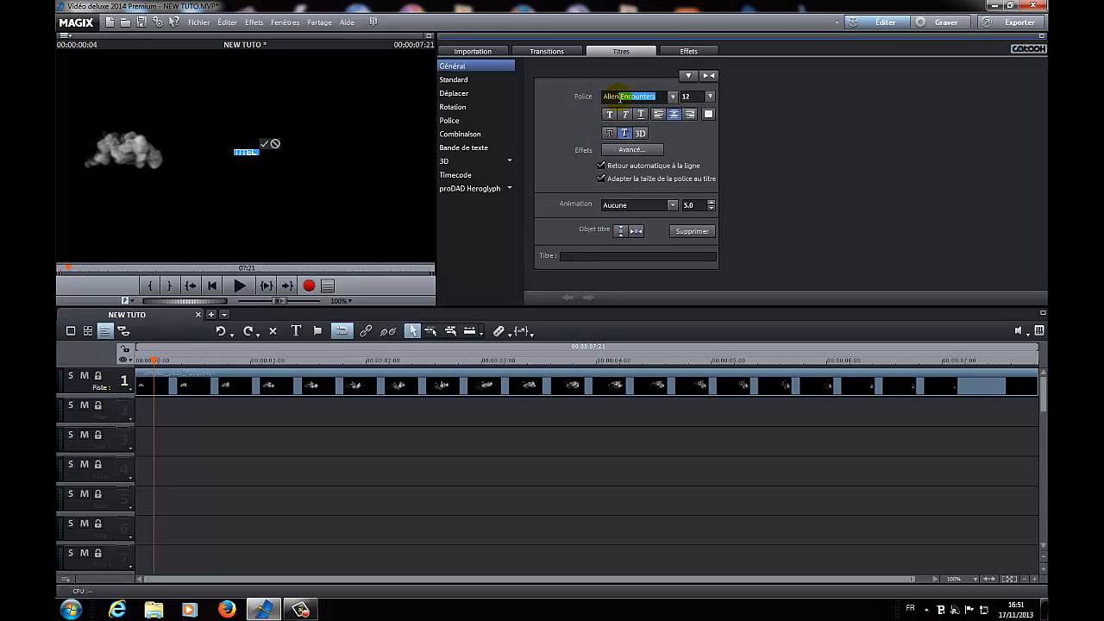
key(Return)
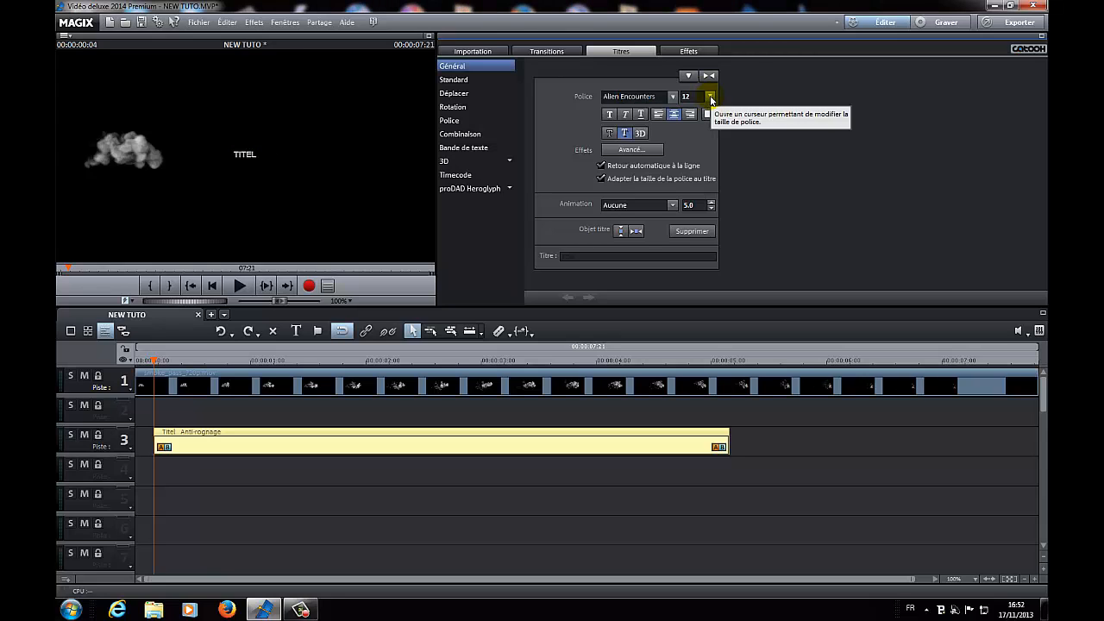
Step: Set the title's font size to 40 and its colour to a mid grey with luminance 155
drag(711, 101, 713, 166)
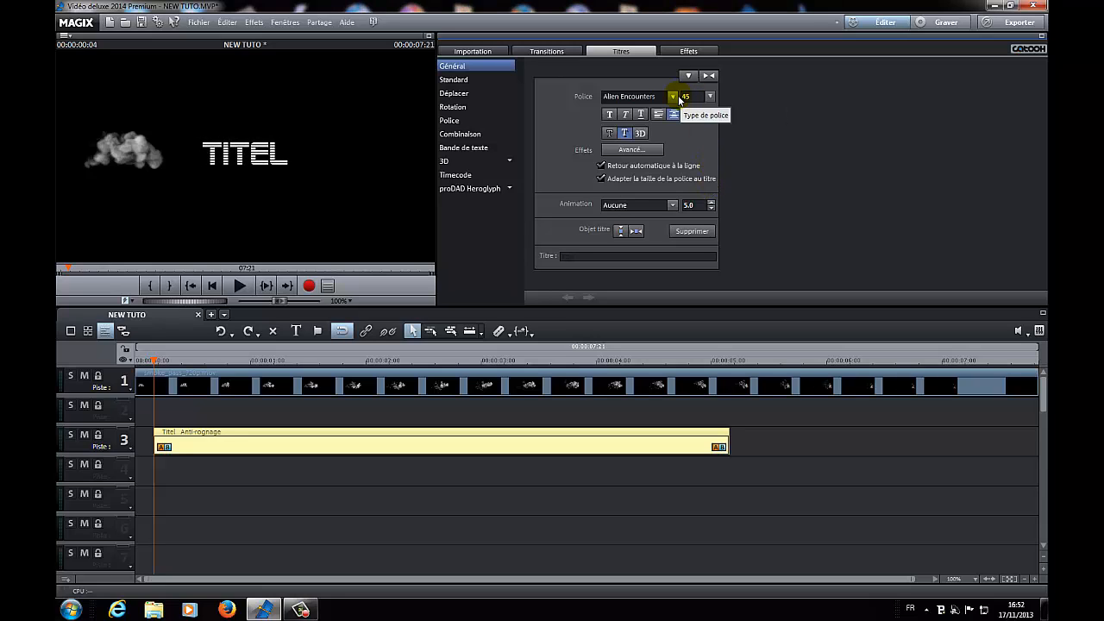
double_click(686, 96)
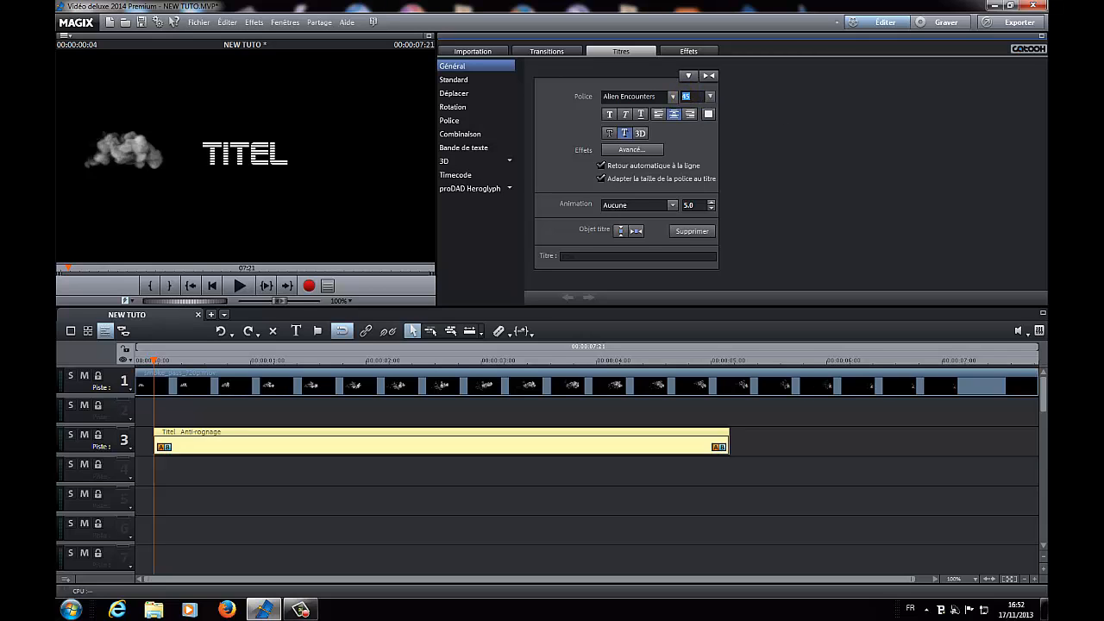
text(40)
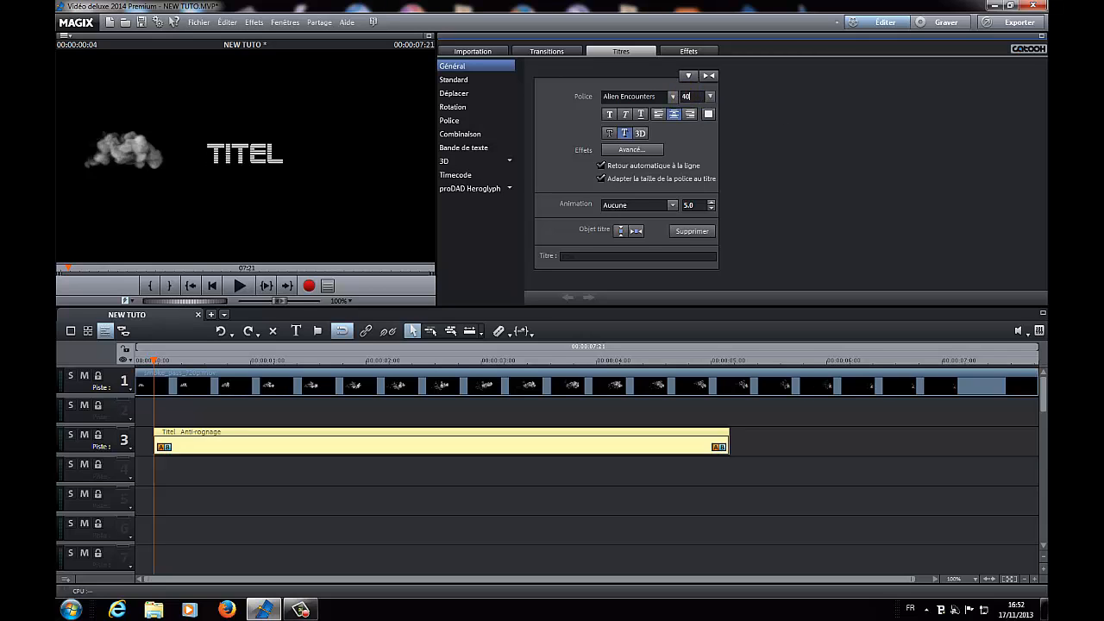
click(708, 114)
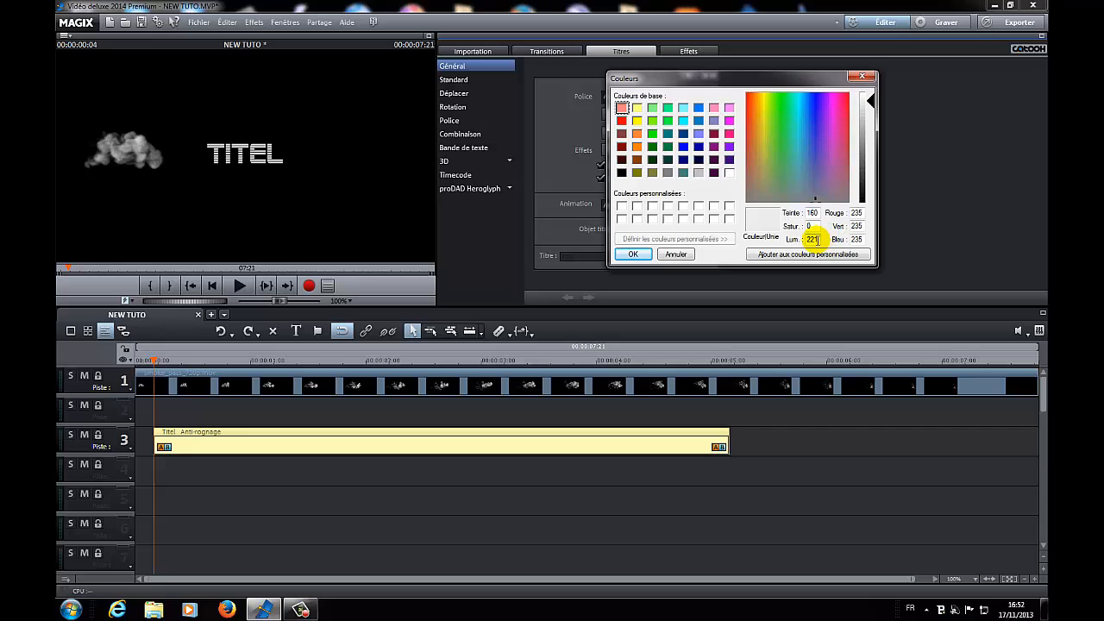
drag(872, 94, 870, 131)
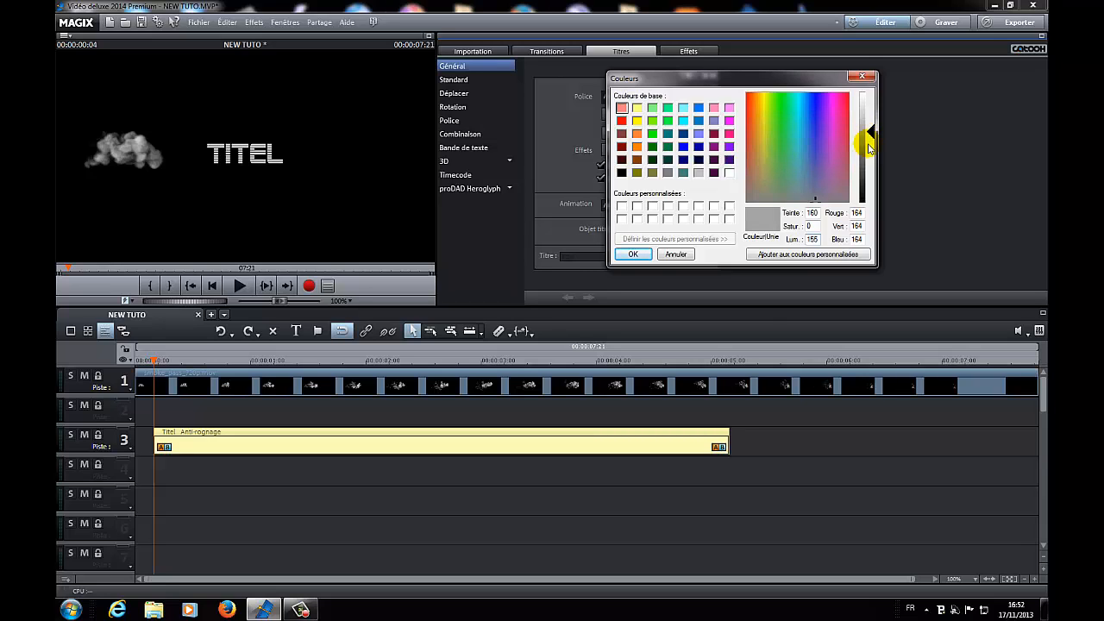
click(633, 254)
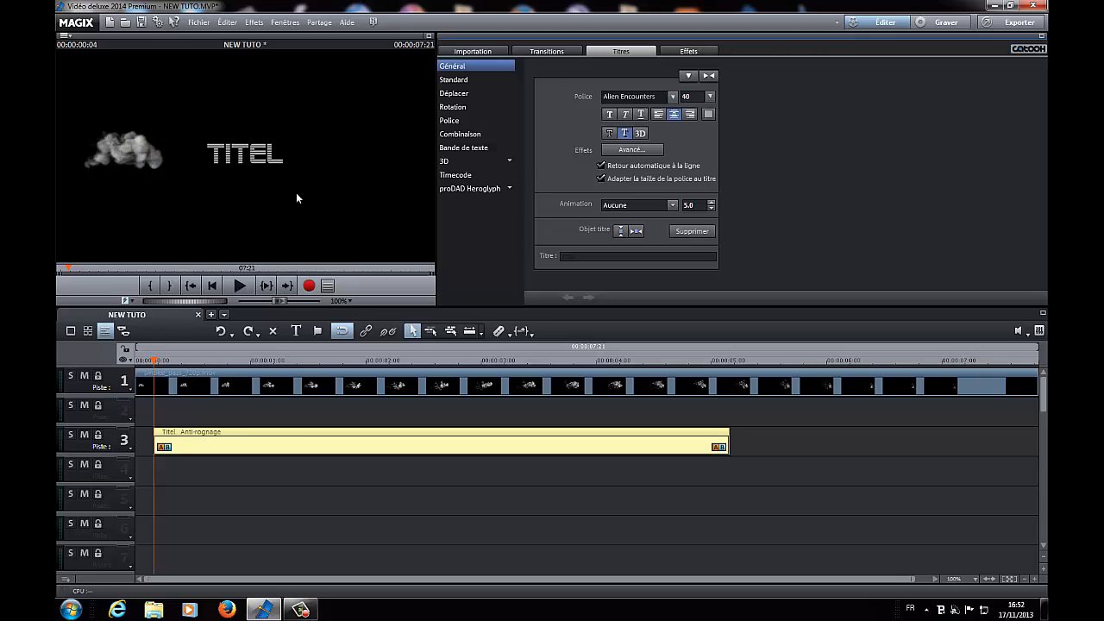
Step: Move the title clip to the start of track 3 and change its text to "TEXTE FUMIGENE"
click(289, 469)
drag(276, 439, 247, 445)
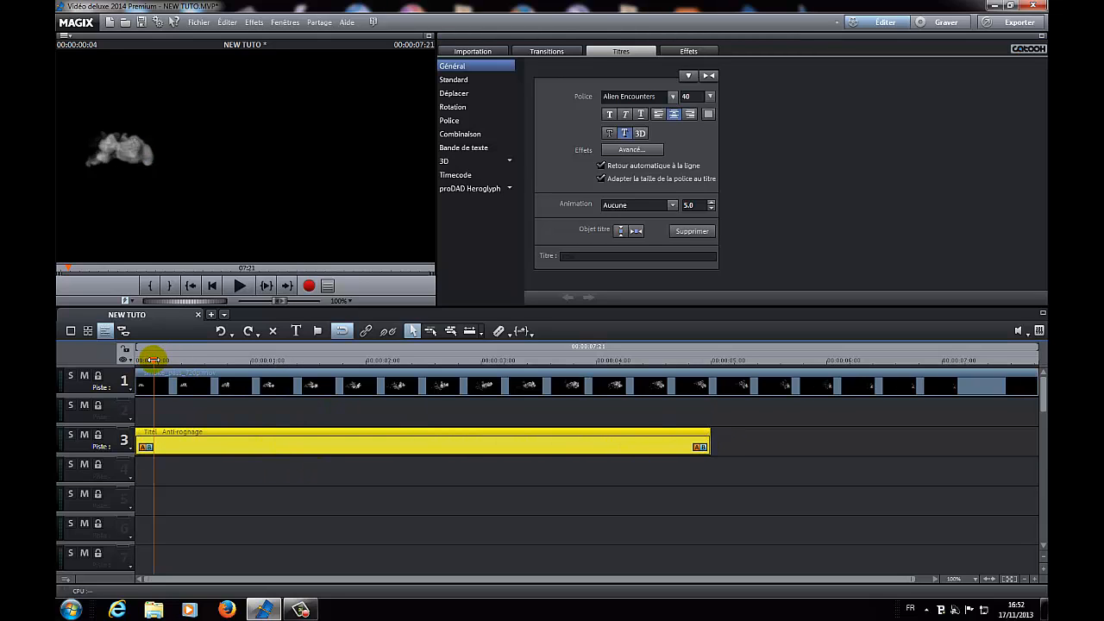
drag(156, 358, 264, 361)
double_click(249, 157)
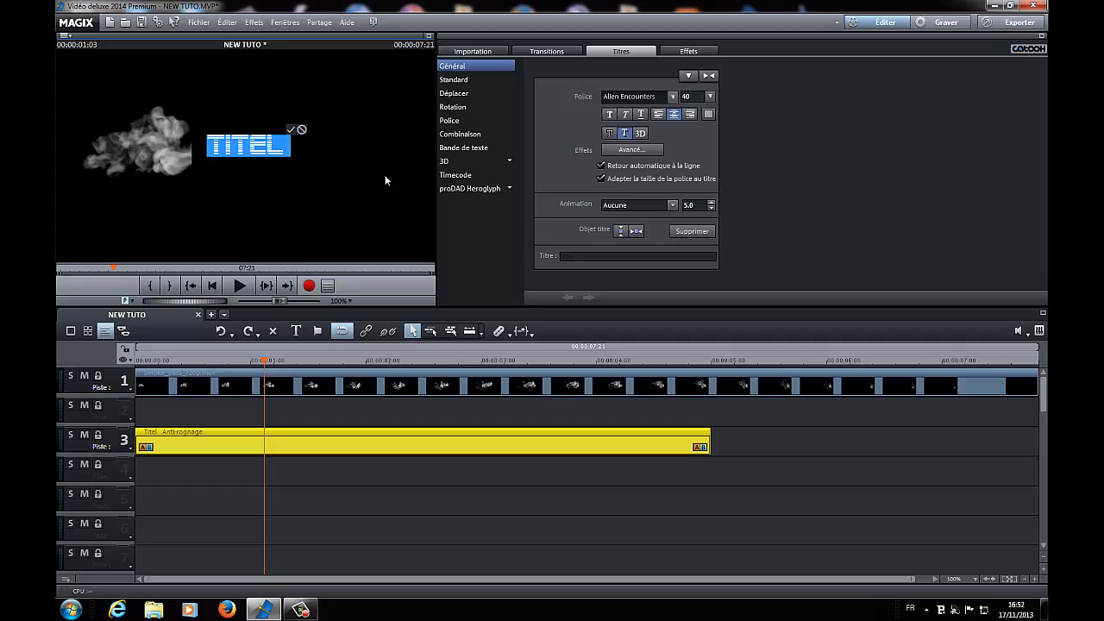
text(TE)
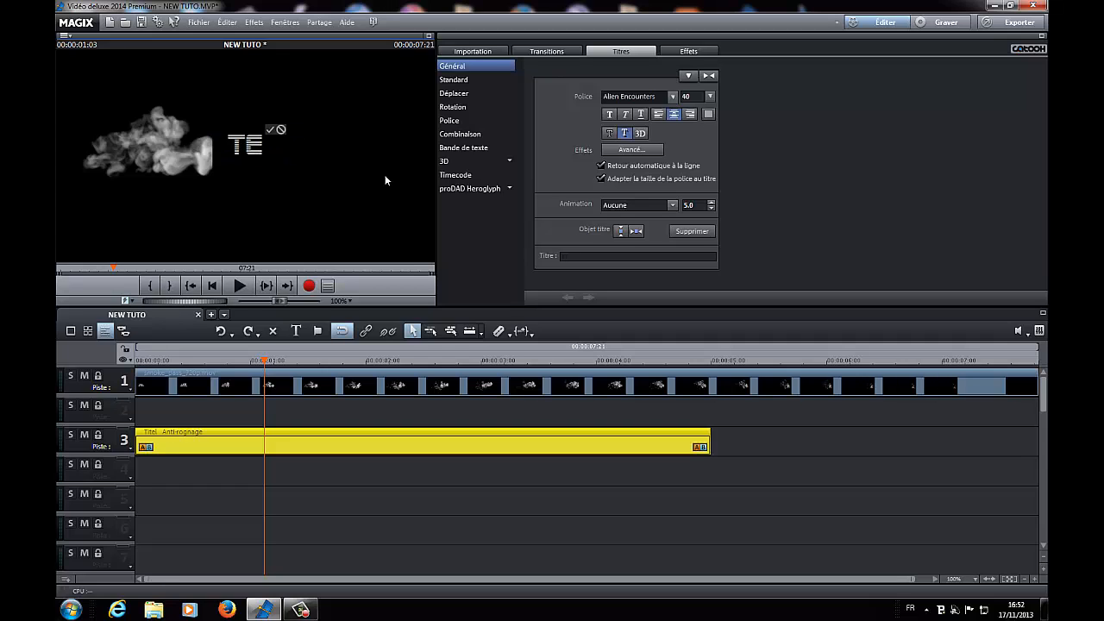
text(XTE F)
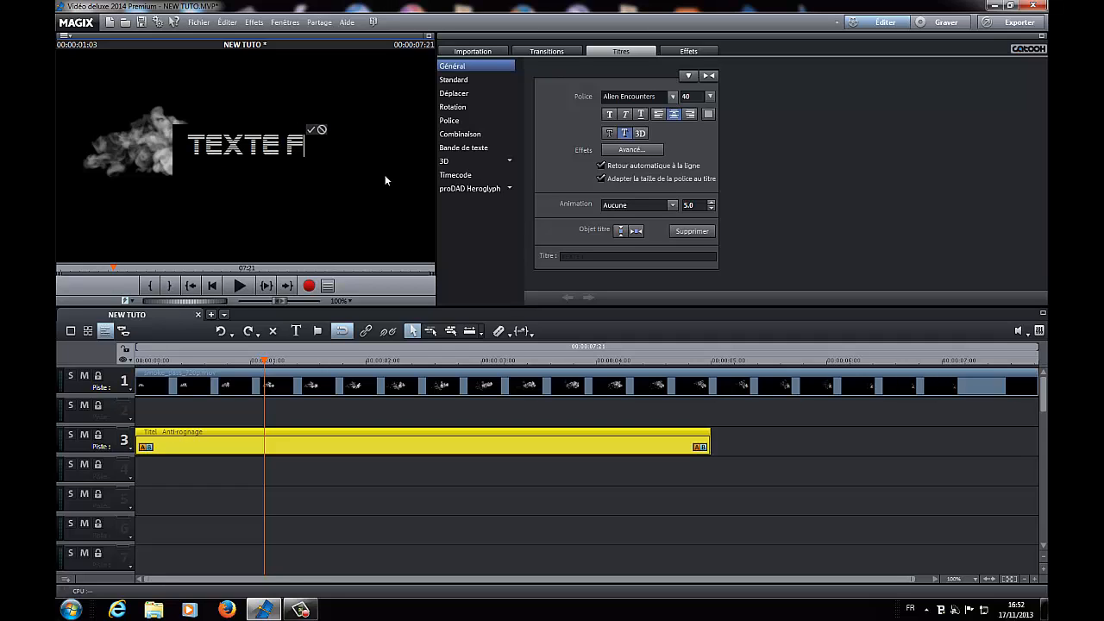
text(UMI)
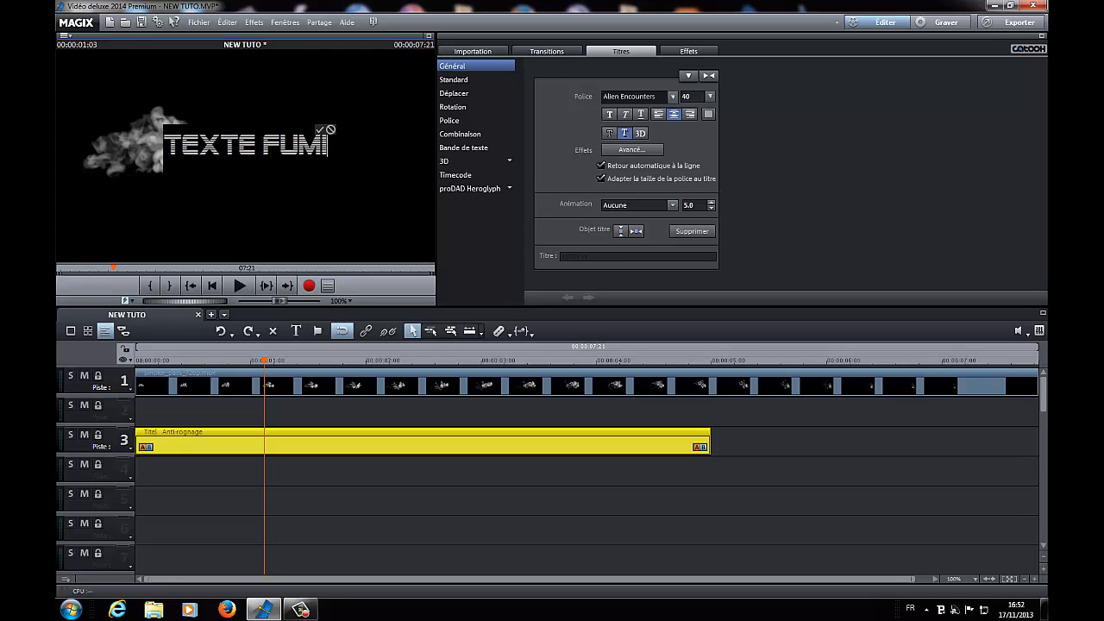
text(GENE)
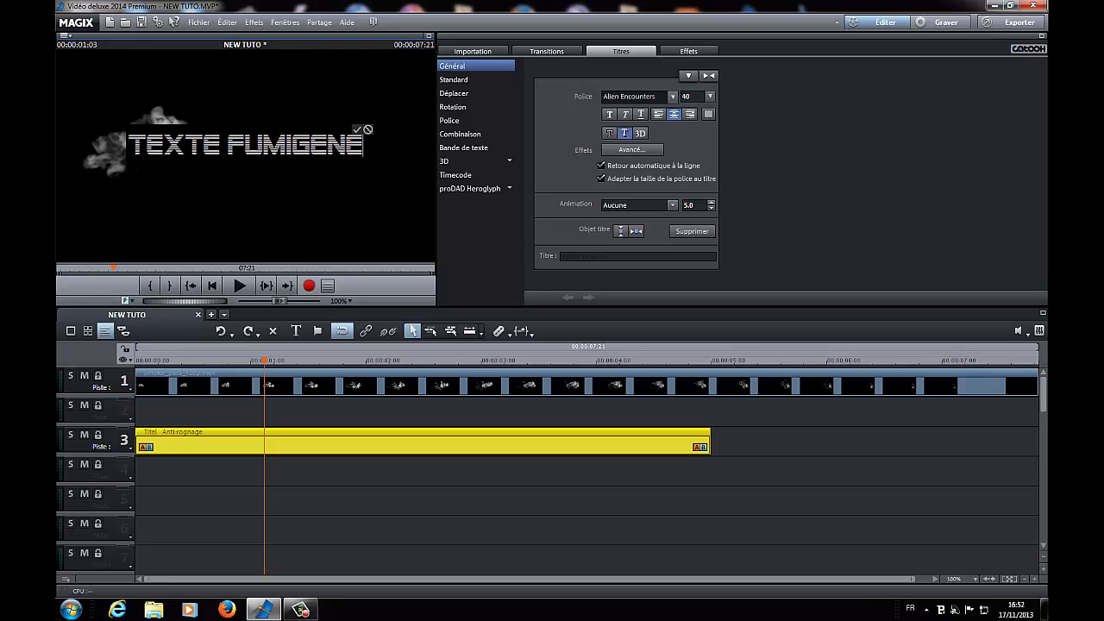
click(379, 130)
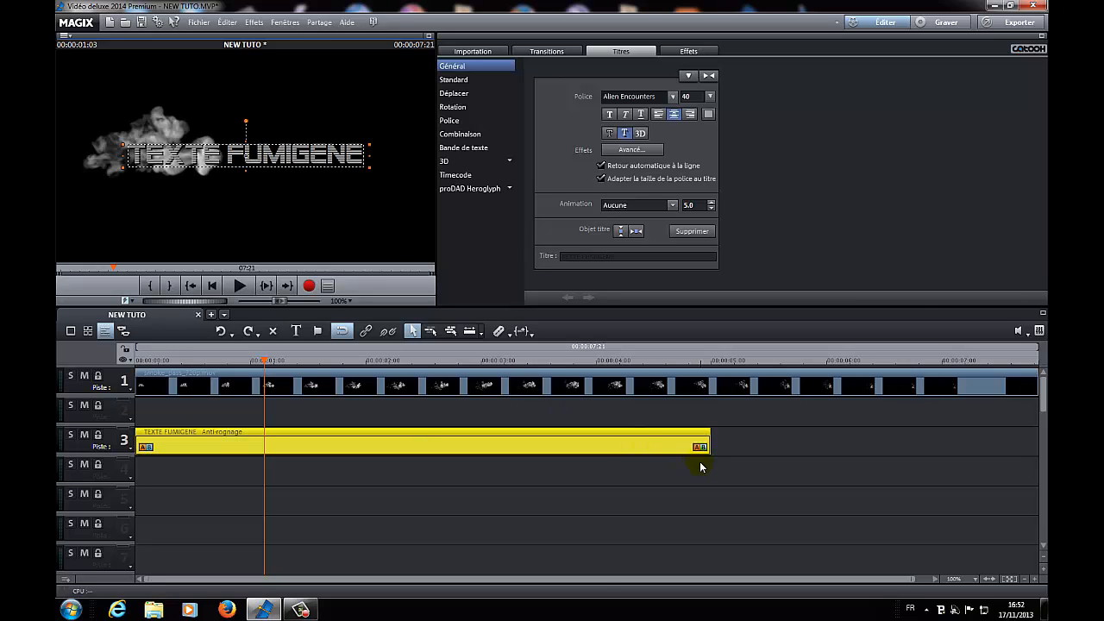
Step: Extend the title clip on track 3 so that it ends together with the smoke clip
drag(595, 584, 702, 587)
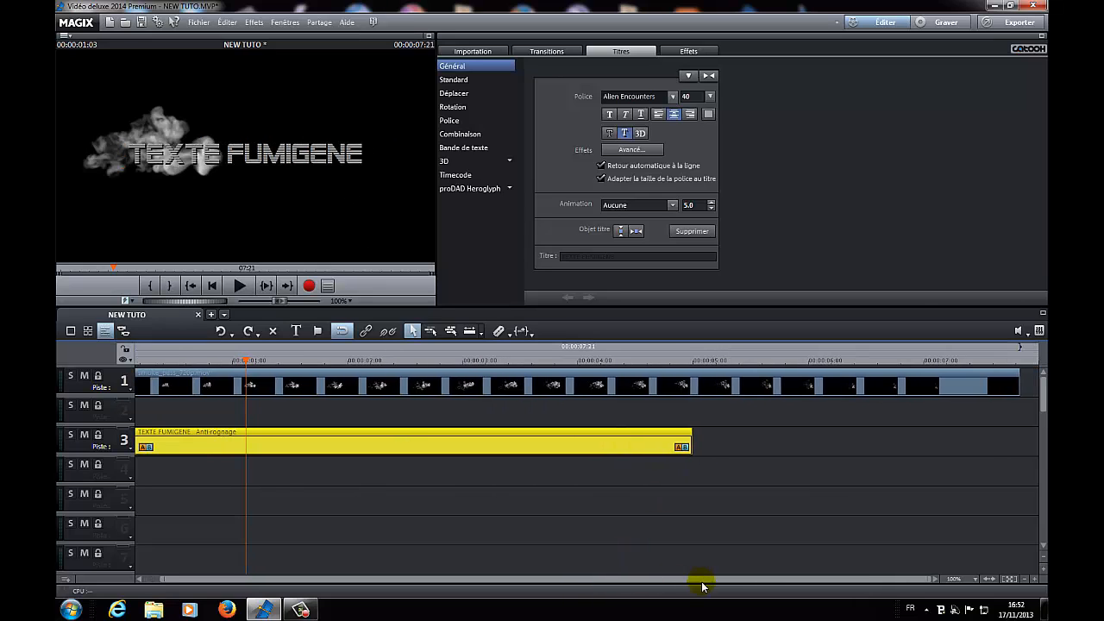
click(694, 443)
drag(692, 441, 1022, 440)
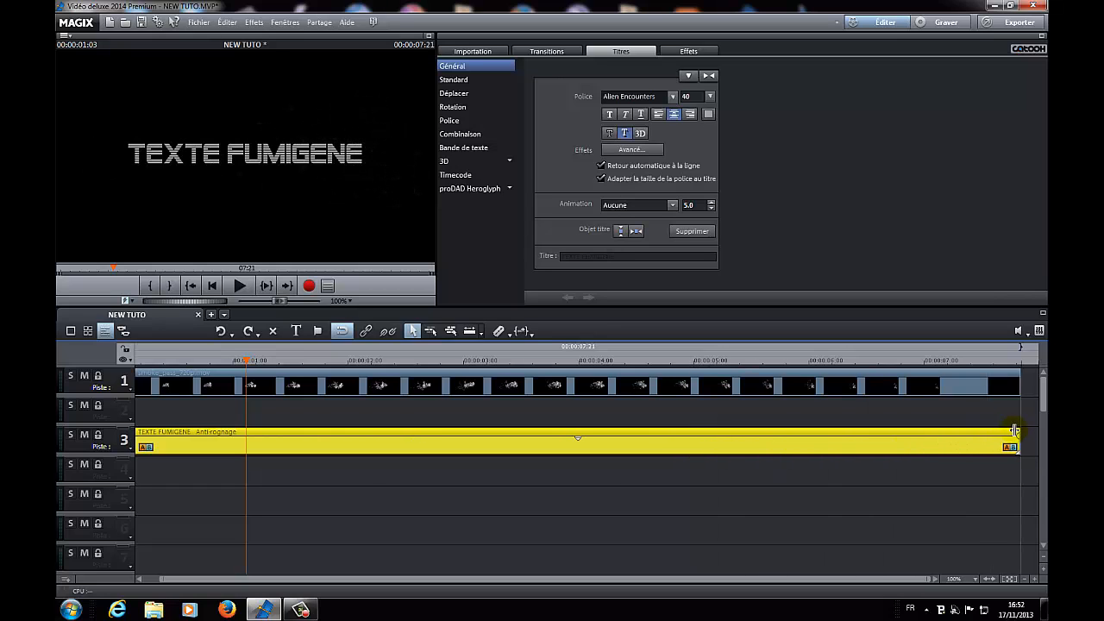
click(526, 545)
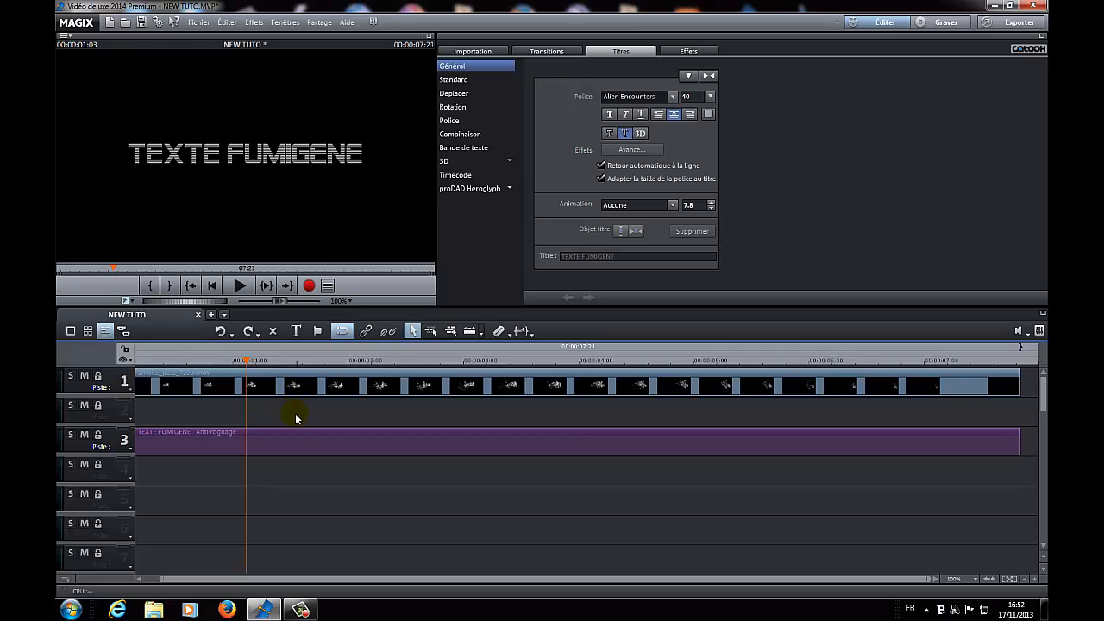
Step: Place redirect.jpg on track 2 between the smoke and title clips and lengthen it to the smoke clip's end
click(481, 51)
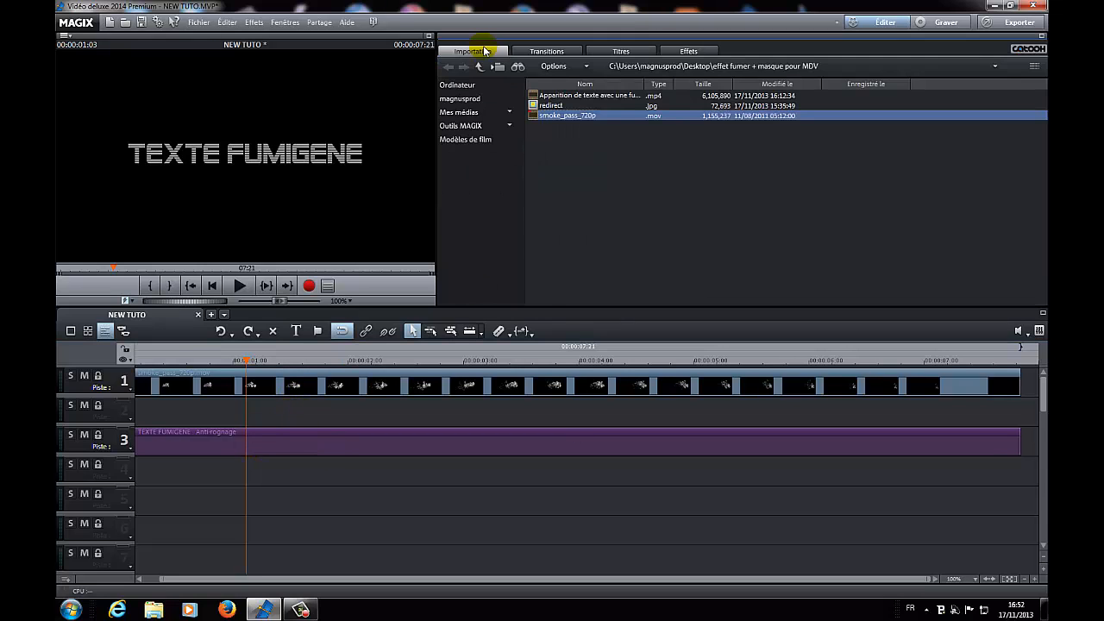
drag(558, 106, 186, 415)
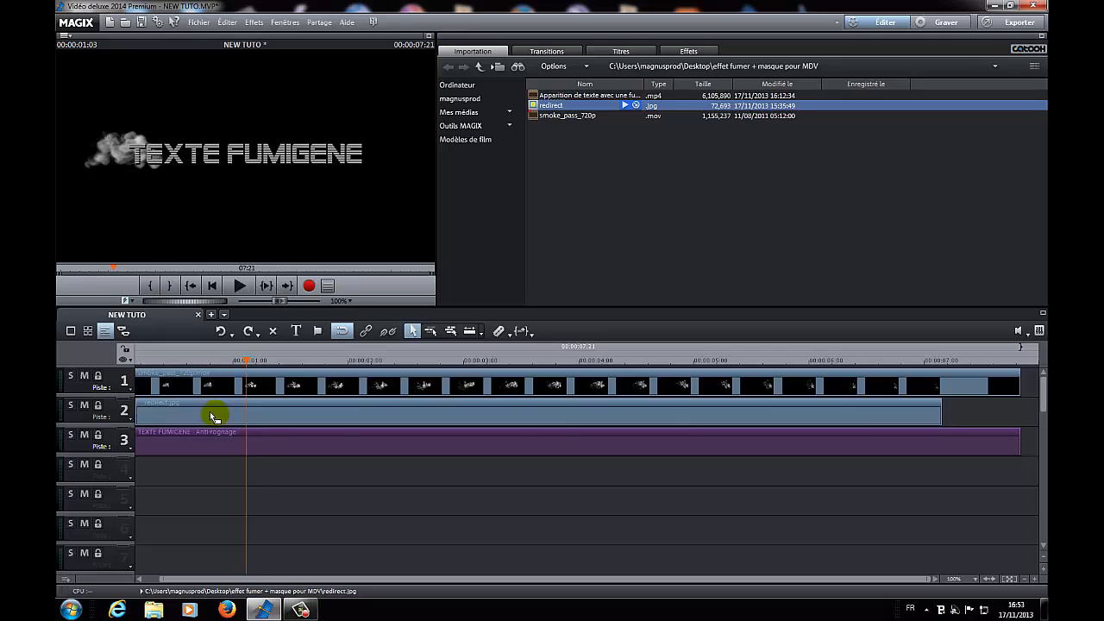
drag(939, 414, 1021, 414)
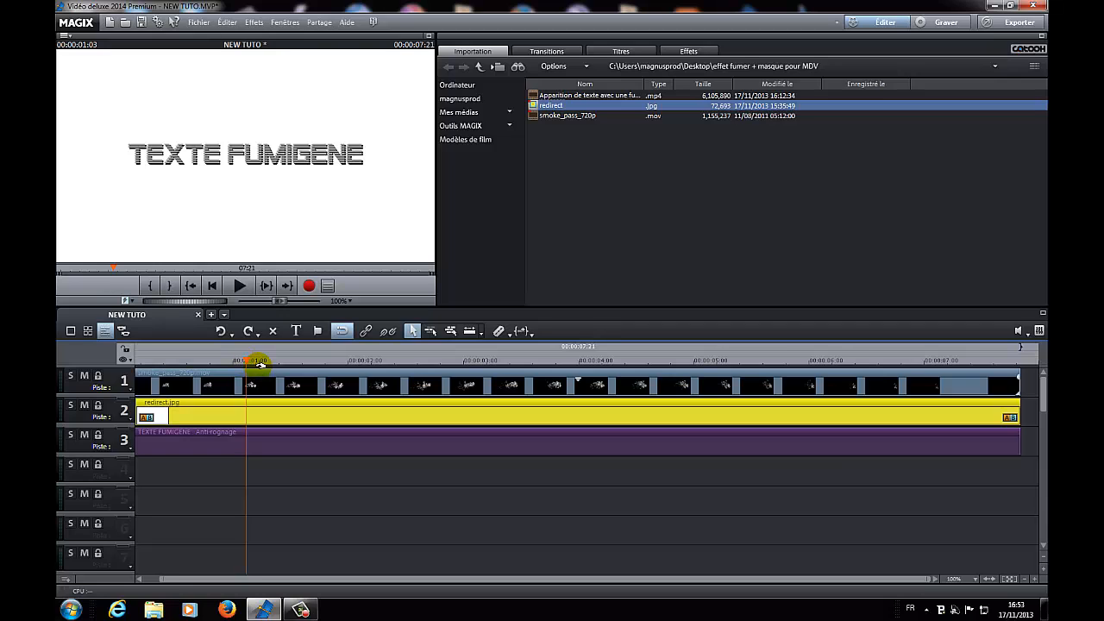
Step: Return the playhead to zero, shift redirect.jpg to the timeline start and extend its end to match the other clips
drag(245, 359, 128, 360)
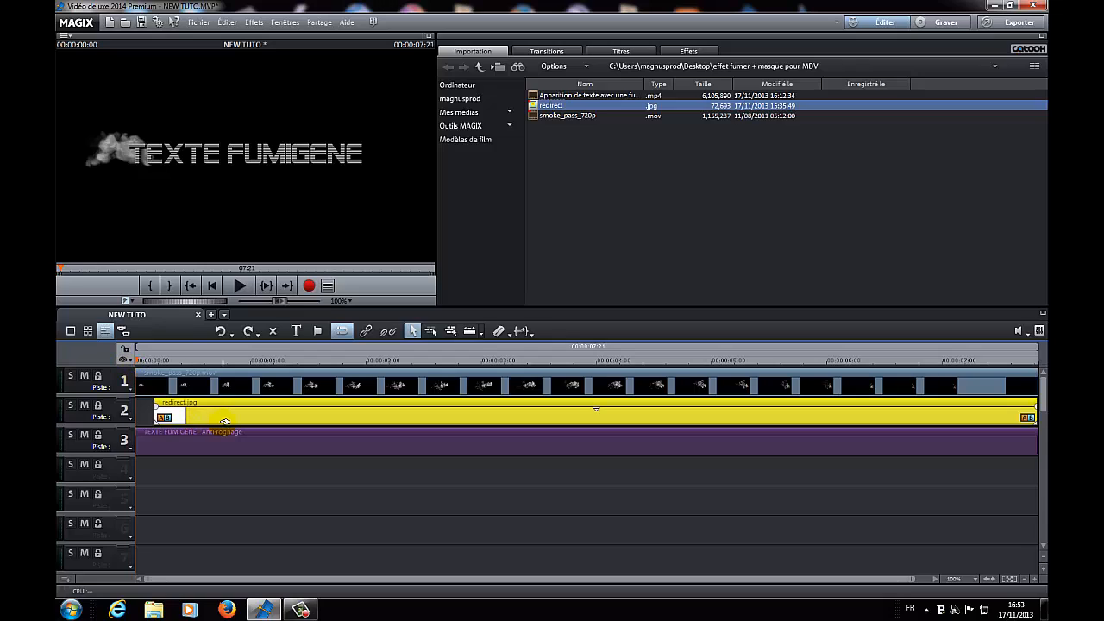
drag(219, 424, 202, 423)
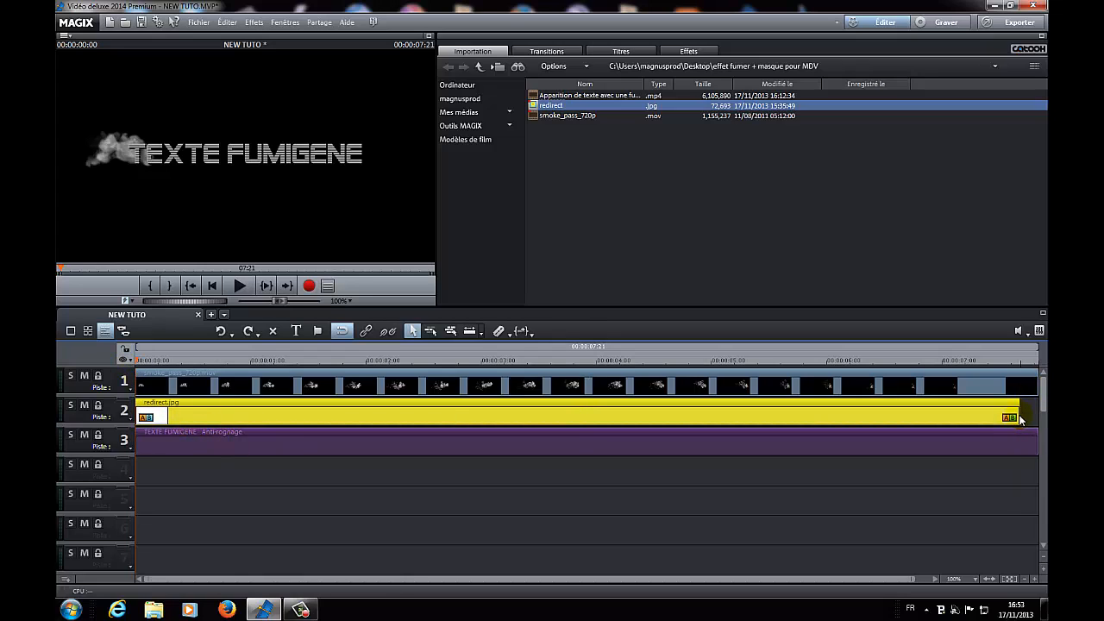
drag(1020, 420, 1041, 419)
click(999, 477)
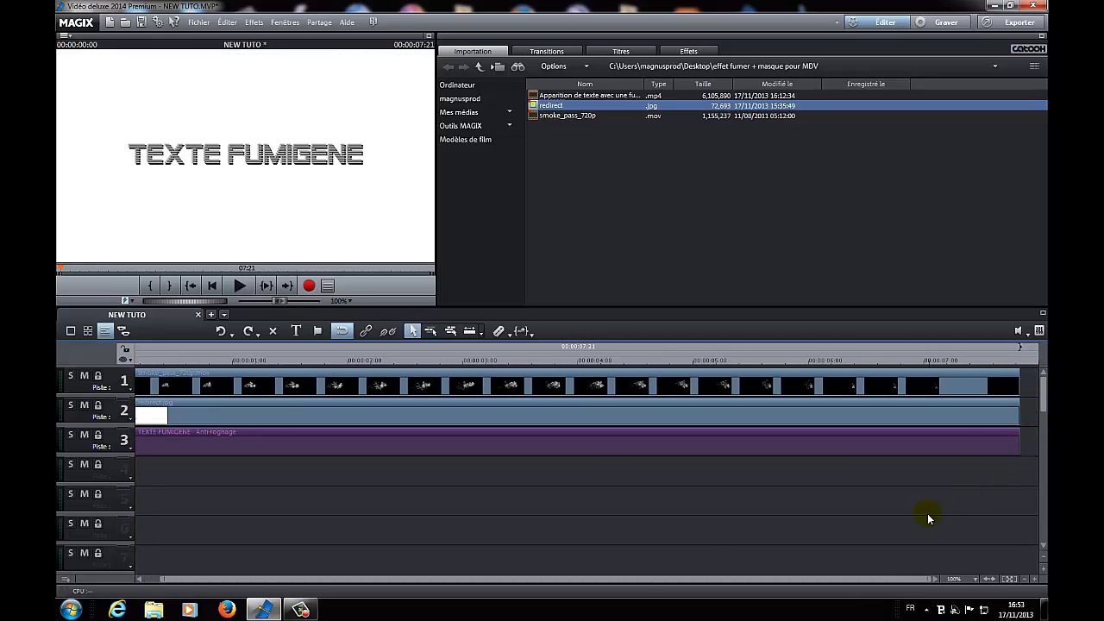
drag(635, 581, 521, 581)
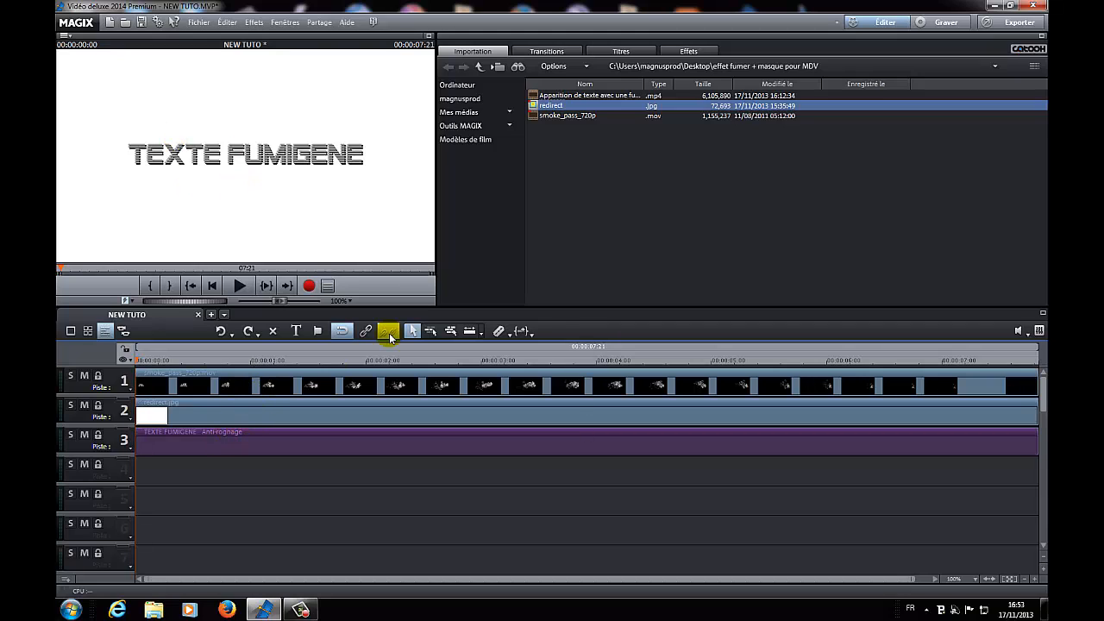
Step: Apply the Alpha chroma key from the Chrominance effect to redirect.jpg on track 2
click(357, 419)
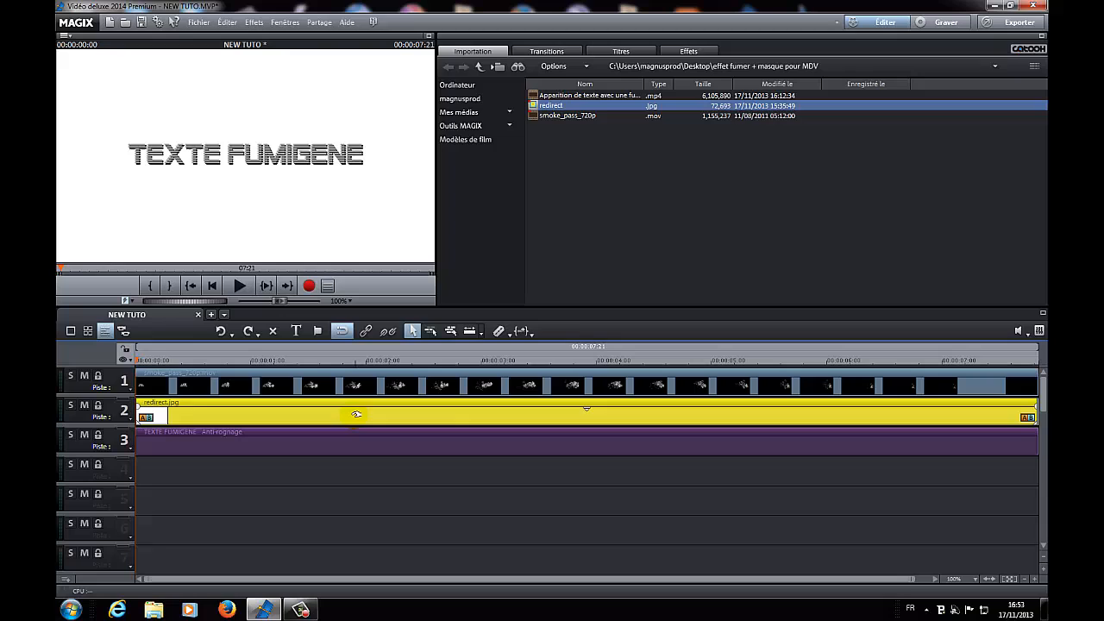
click(693, 50)
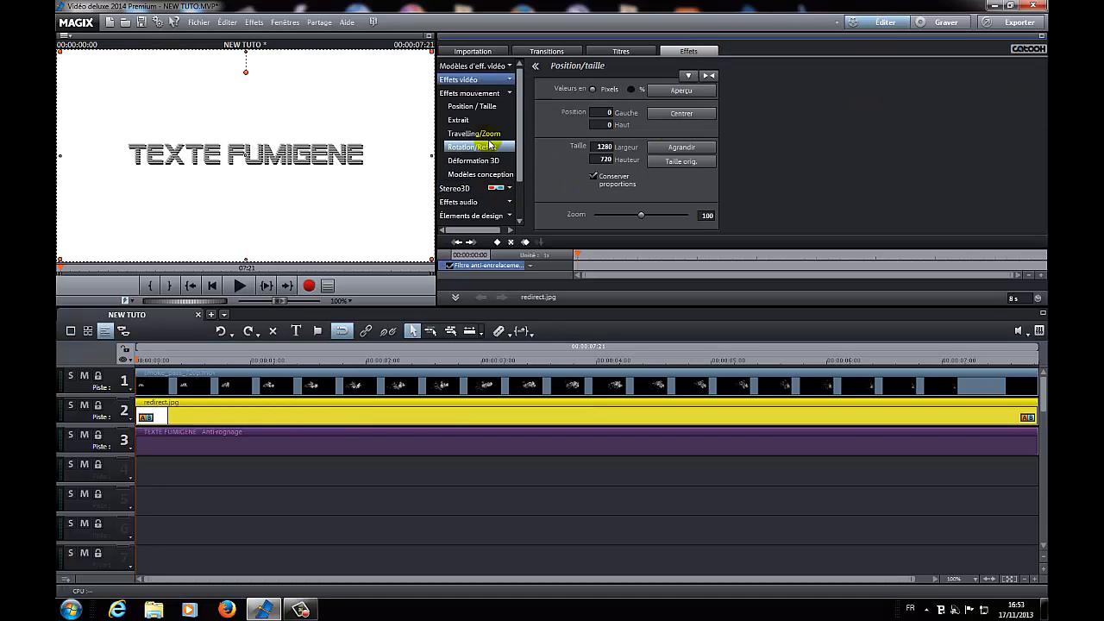
click(502, 93)
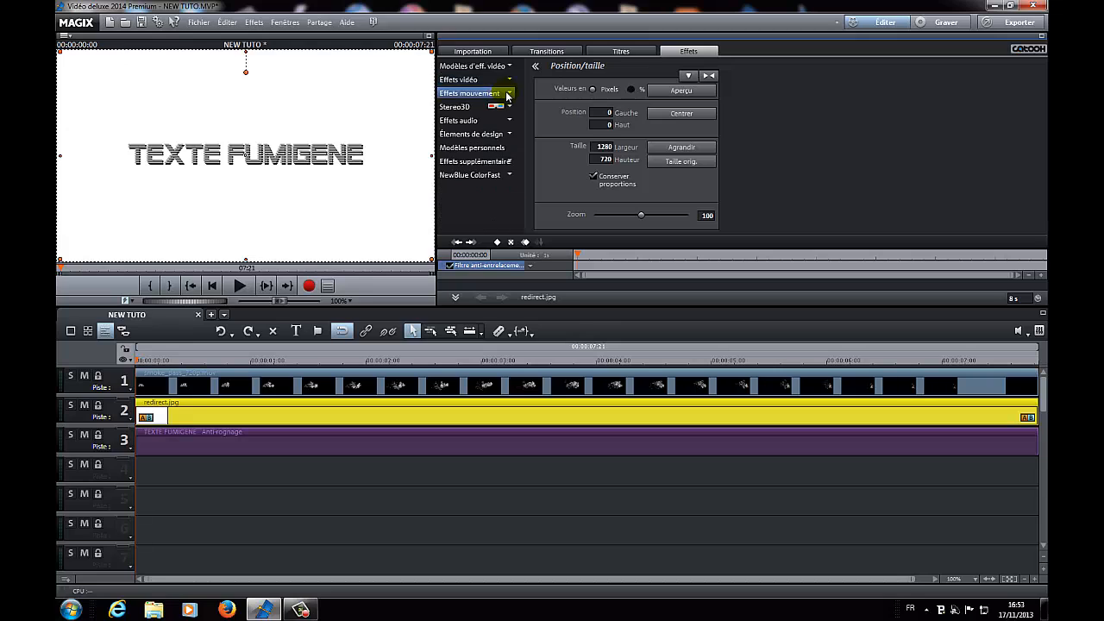
click(493, 79)
click(477, 134)
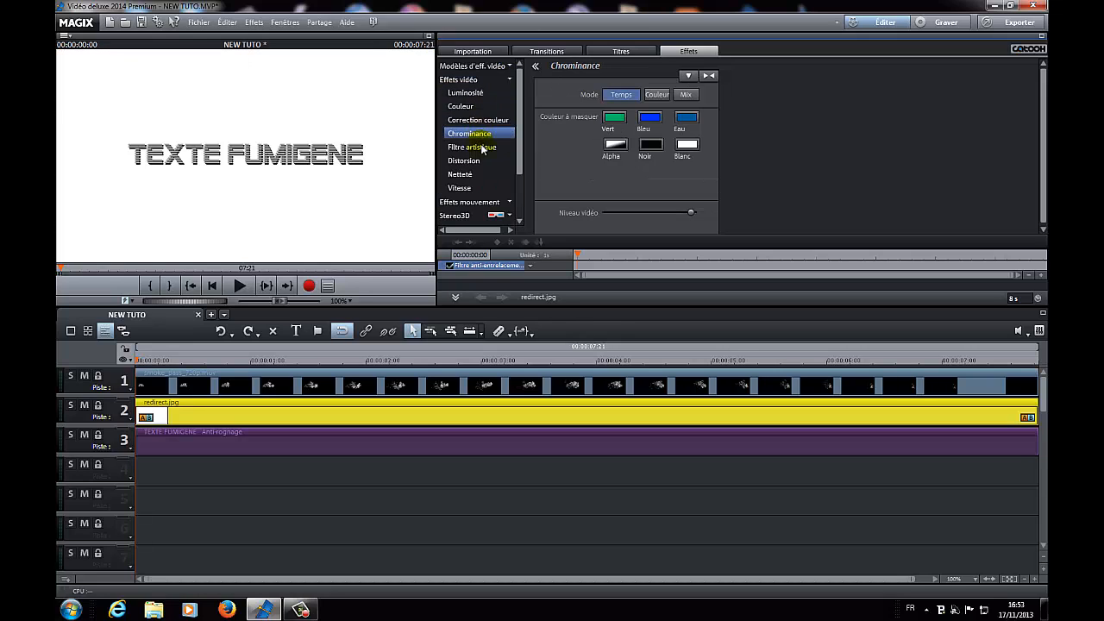
click(617, 147)
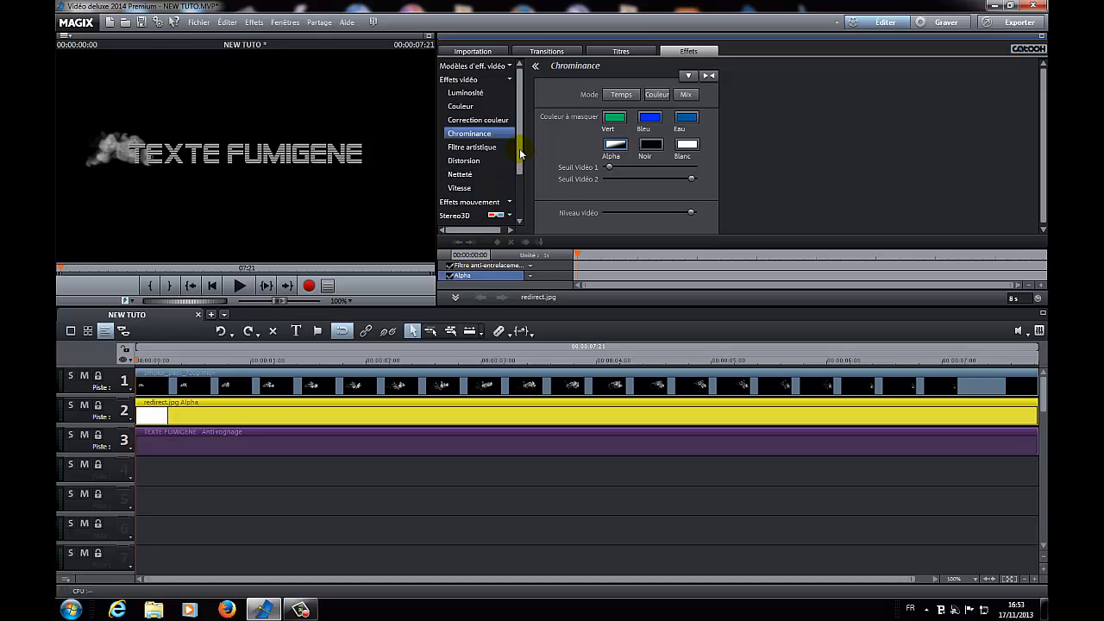
Step: Shift redirect.jpg horizontally to -1066 and vertically to 0, and set a position/size keyframe at the timeline start
drag(519, 146, 516, 216)
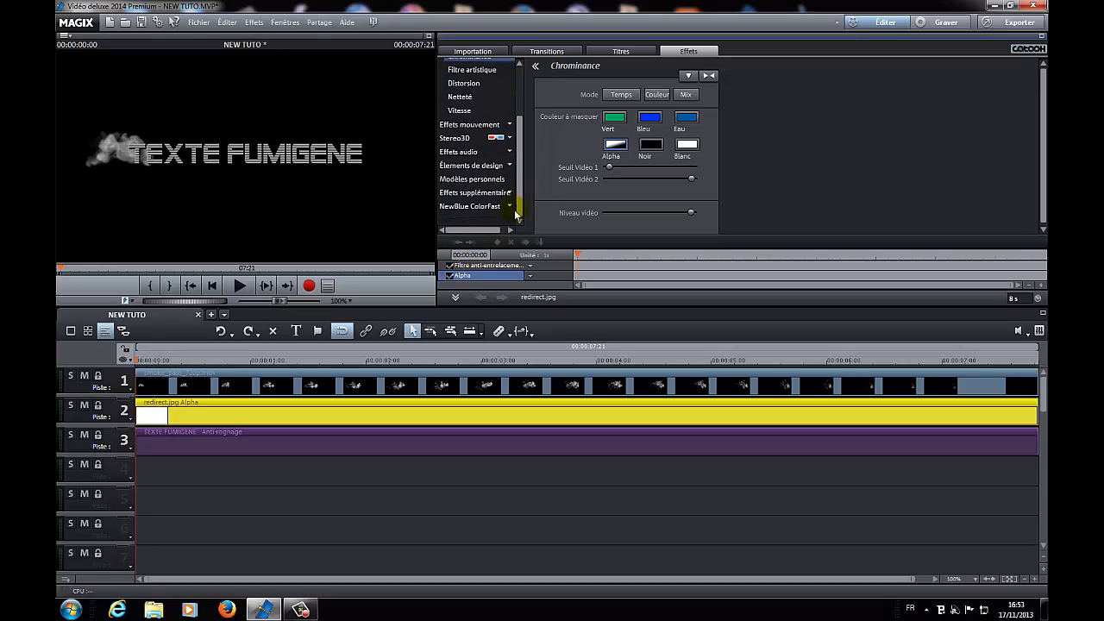
click(475, 127)
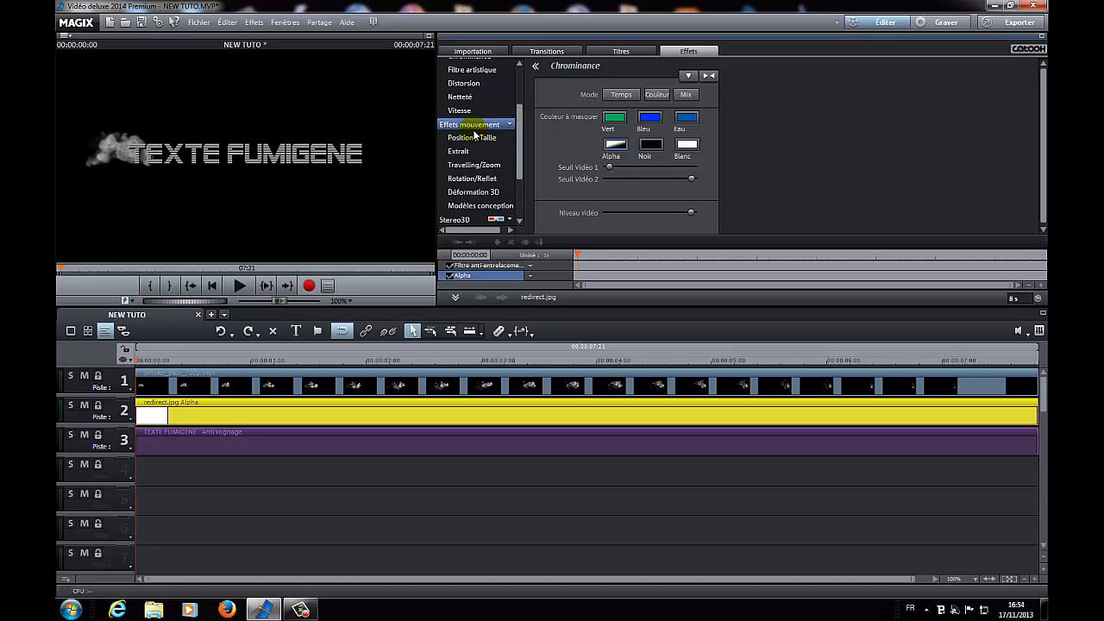
click(473, 138)
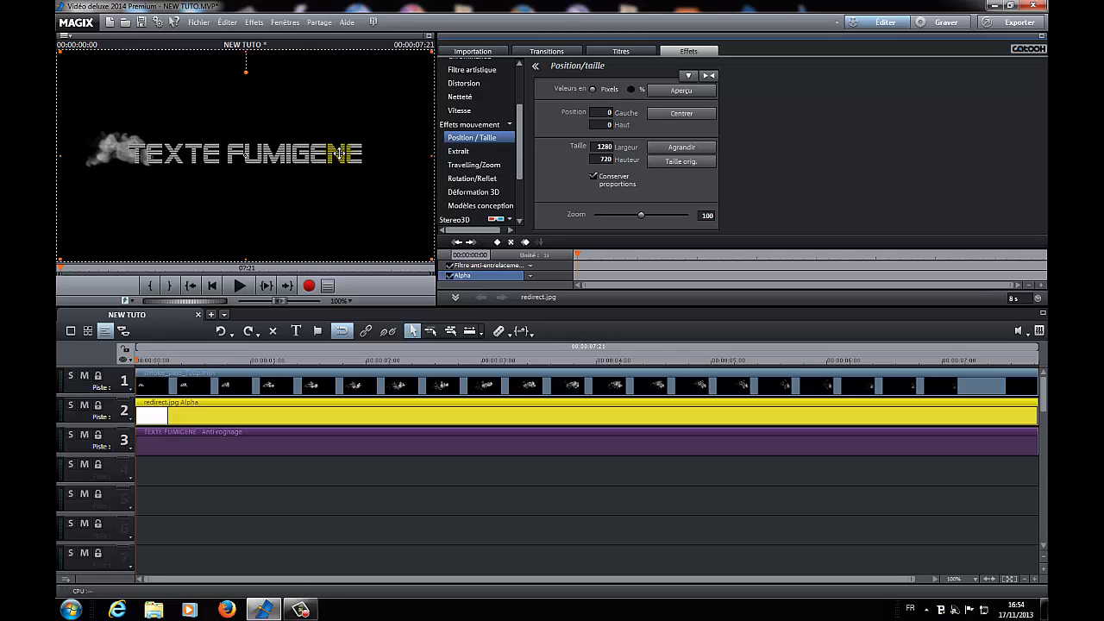
drag(339, 154, 163, 152)
drag(156, 153, 79, 153)
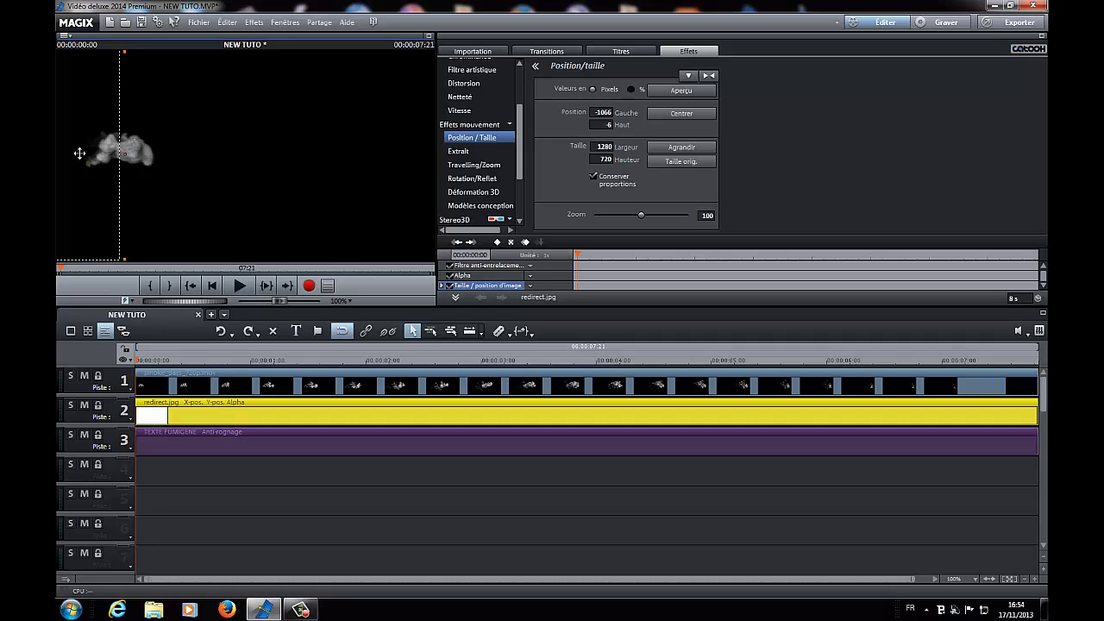
drag(79, 154, 80, 155)
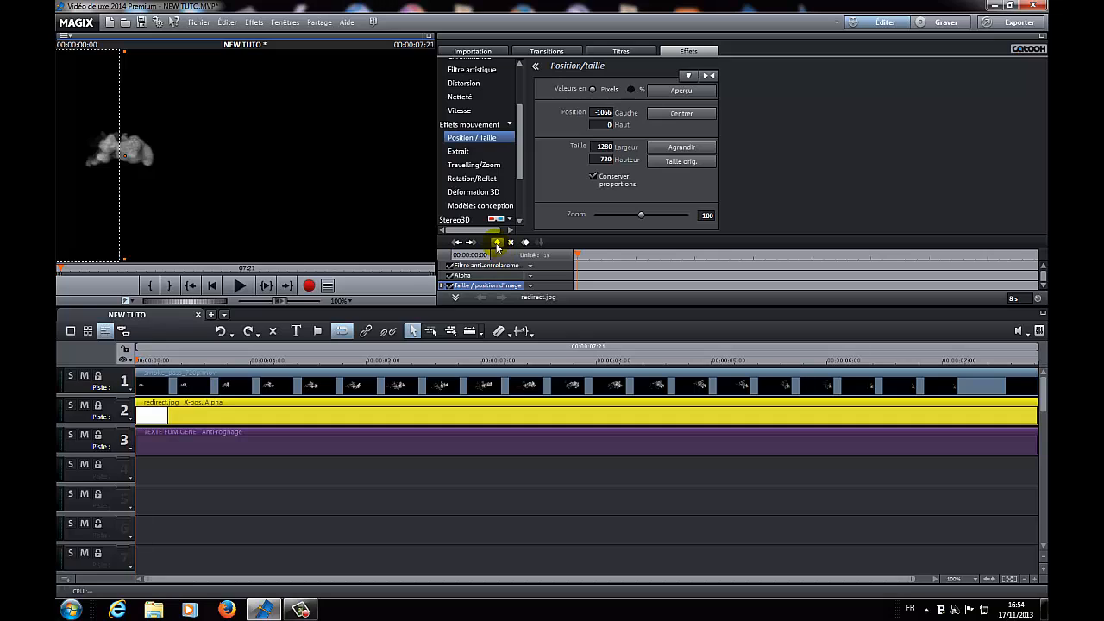
click(497, 243)
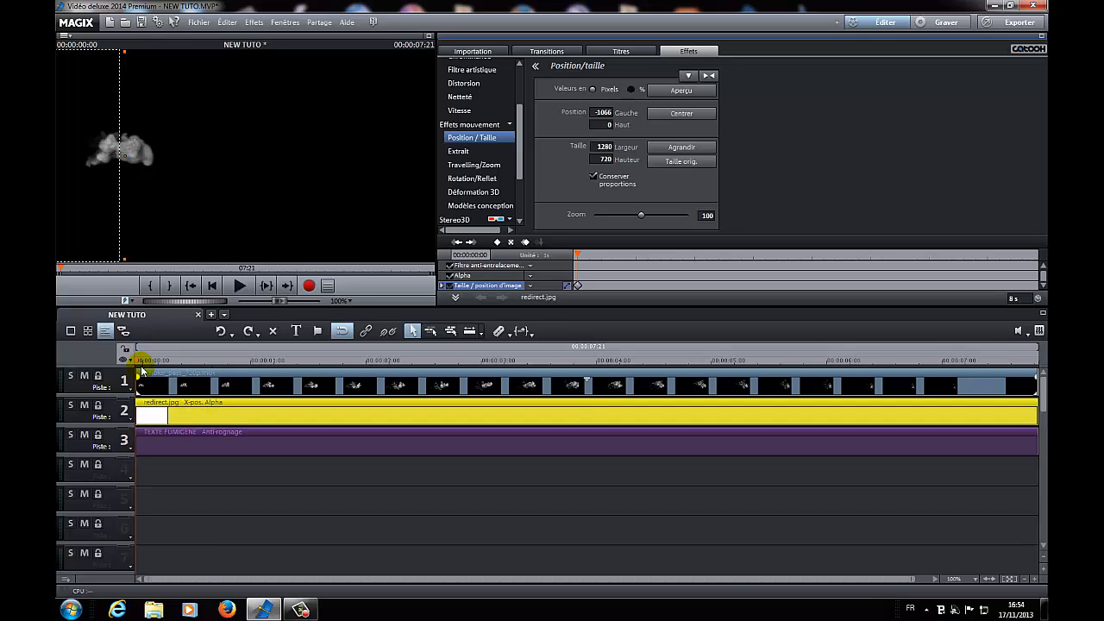
Step: At 00:00:04:24, move redirect.jpg to about -137 horizontally and -2 vertically as a second keyframe so the full title is revealed
click(176, 360)
drag(176, 360, 709, 417)
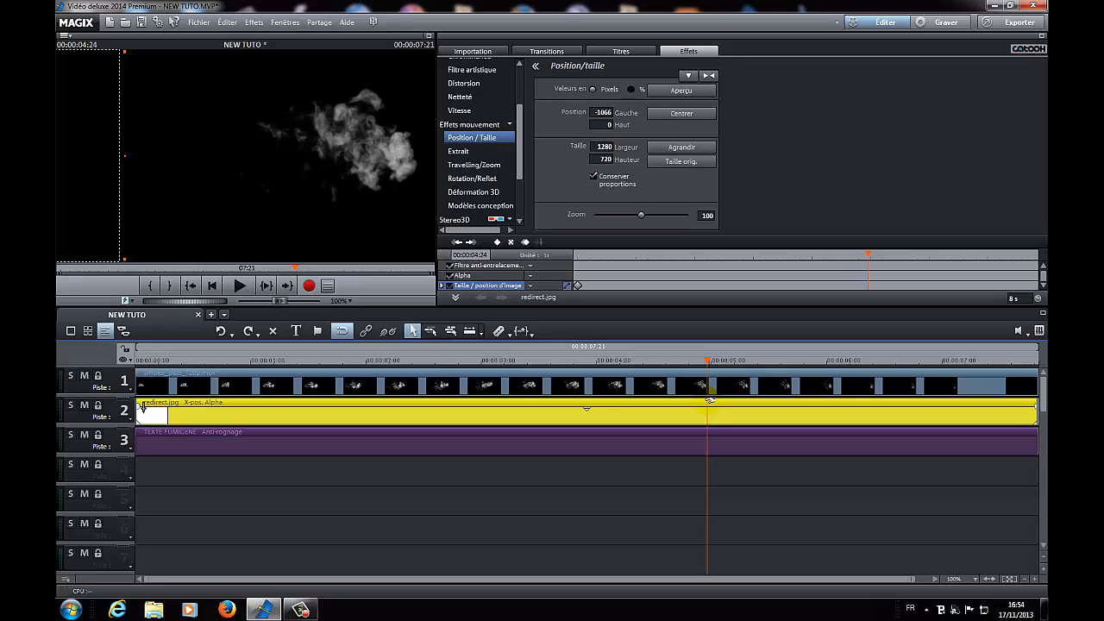
drag(77, 164, 349, 166)
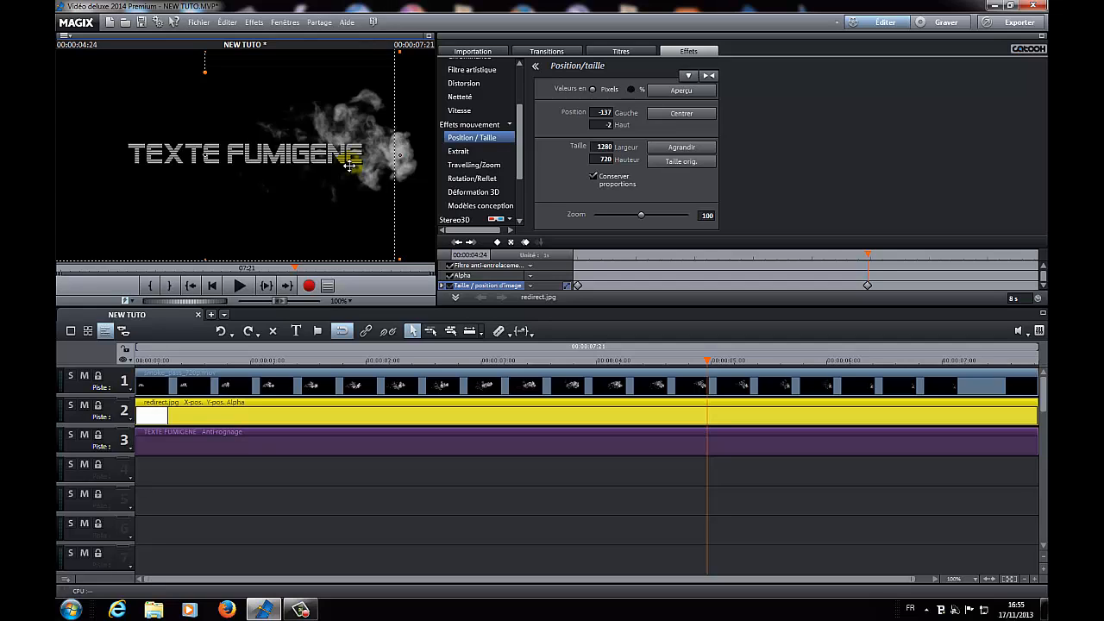
click(868, 287)
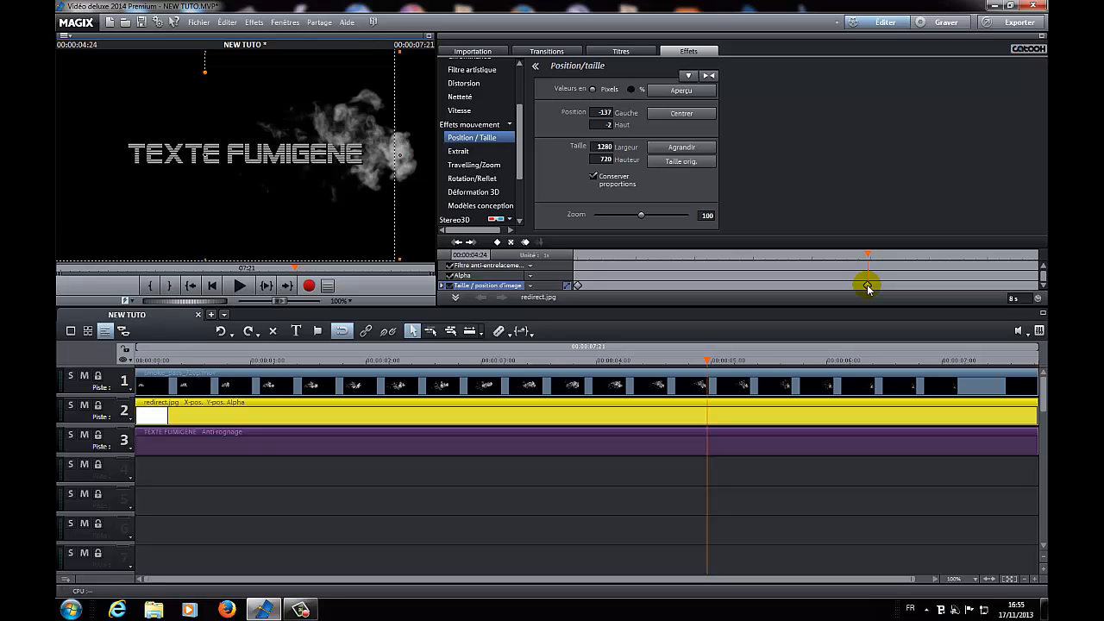
click(554, 482)
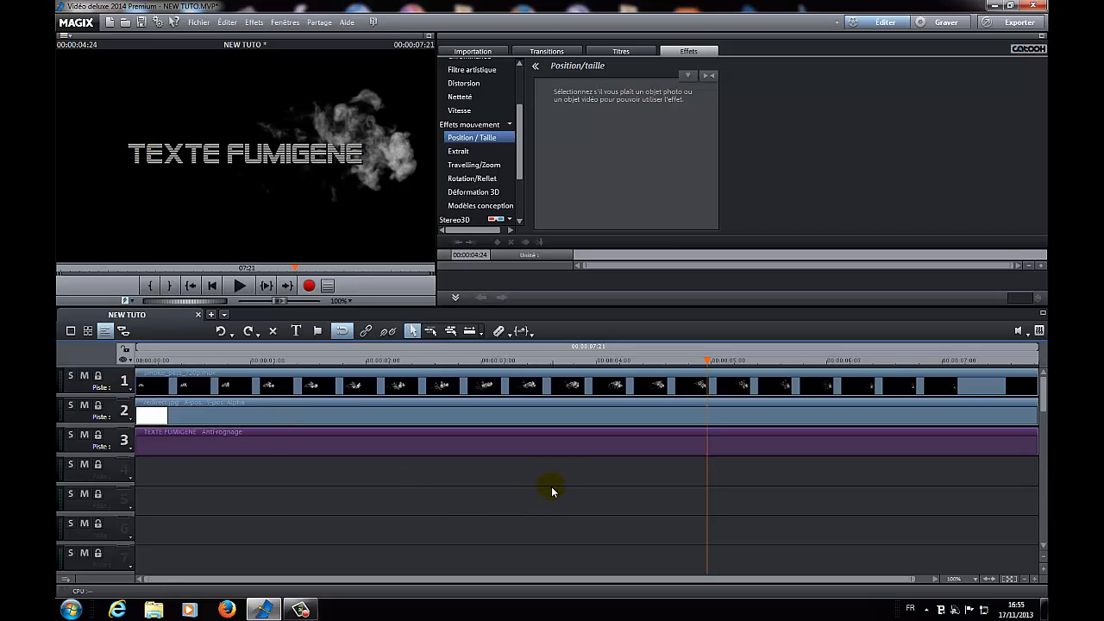
Step: Duplicate the redirect.jpg and title clips together and place the copies at the start of tracks 4 and 5
click(544, 407)
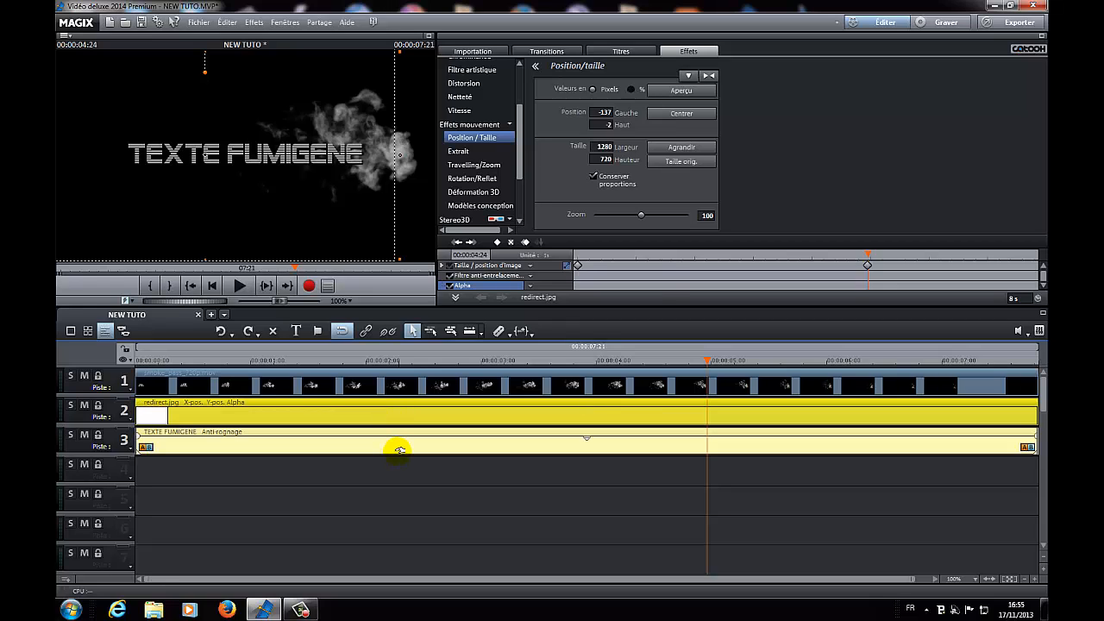
key(ctrl+v)
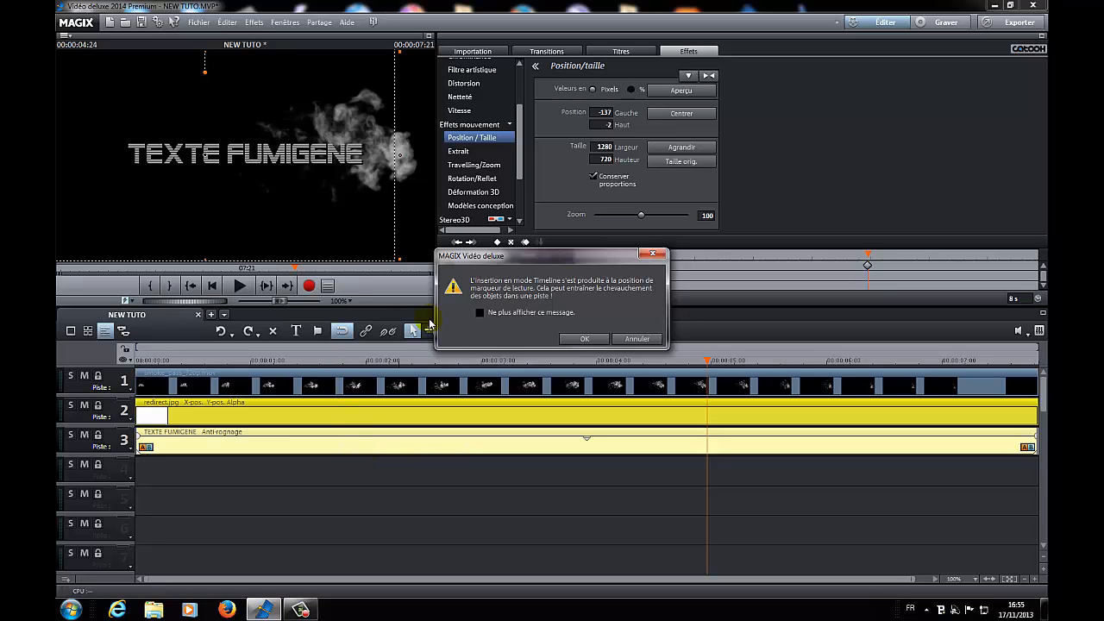
click(575, 340)
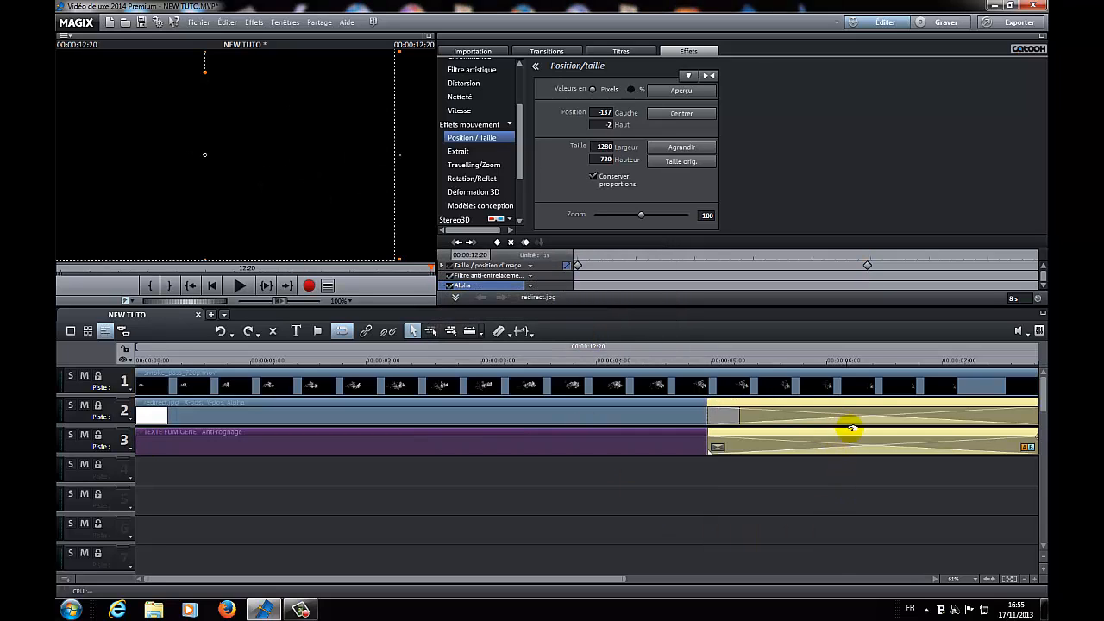
mouse_move(841, 419)
mouse_down()
mouse_move(840, 506)
mouse_move(227, 515)
mouse_move(225, 467)
mouse_up()
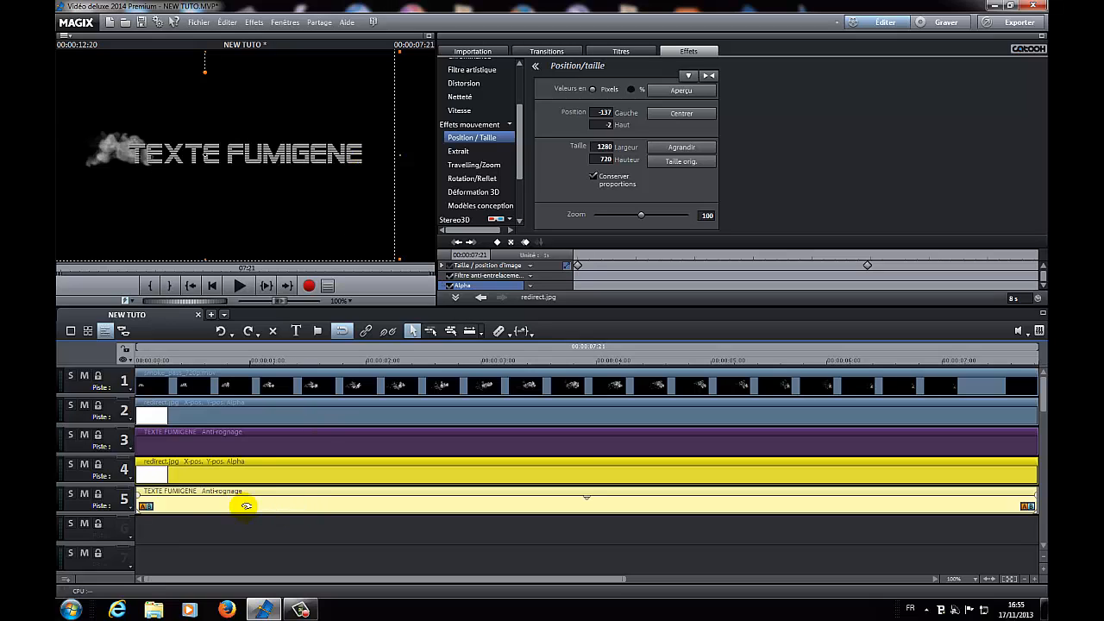
Step: Solo track 5 near the timeline start and blur its title with Flouter at 35 and Flou artistique at 4
click(72, 495)
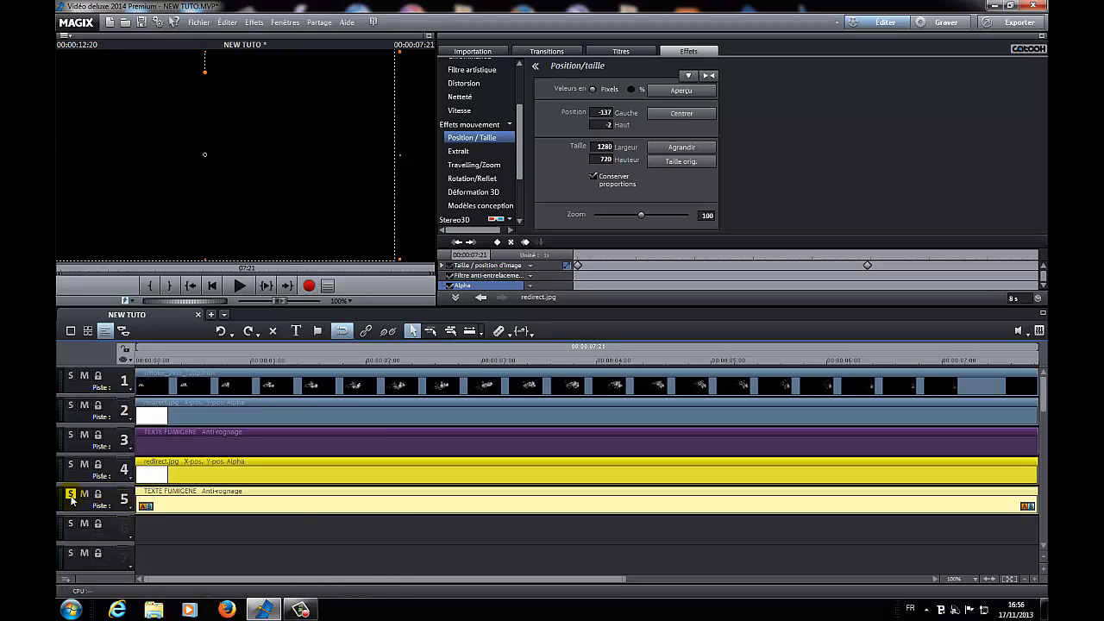
click(299, 507)
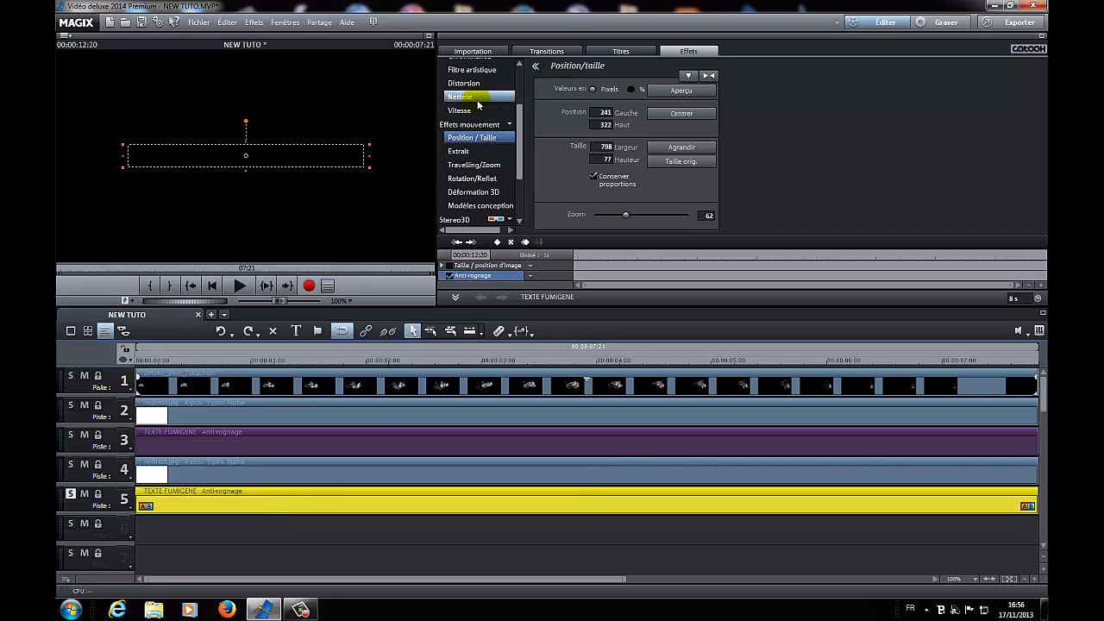
click(141, 362)
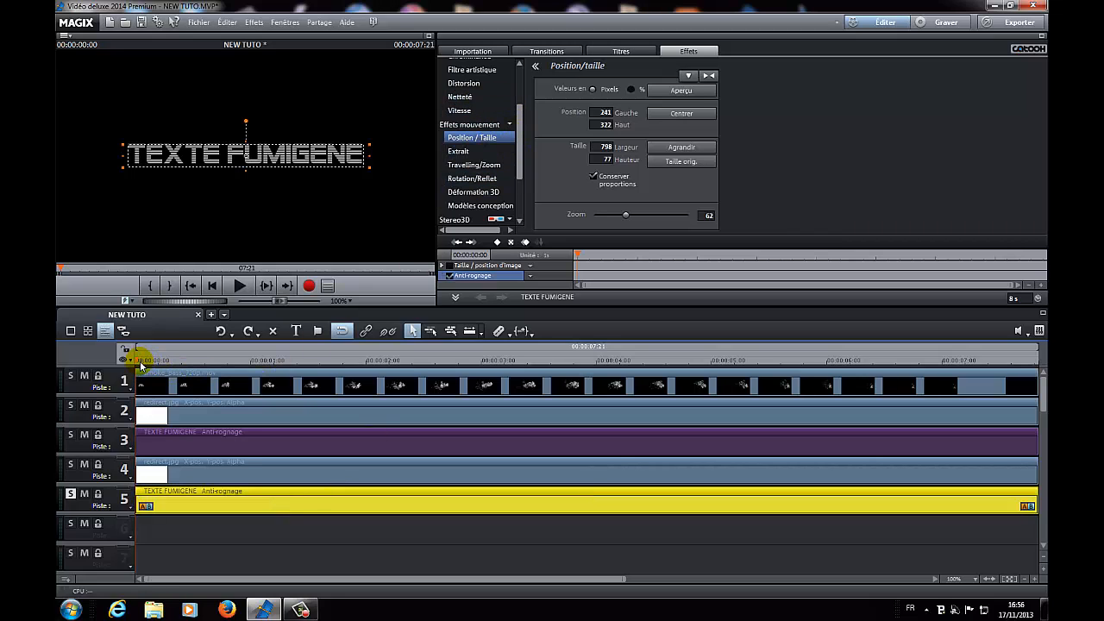
mouse_move(136, 357)
mouse_down()
mouse_move(177, 359)
mouse_move(141, 359)
mouse_up()
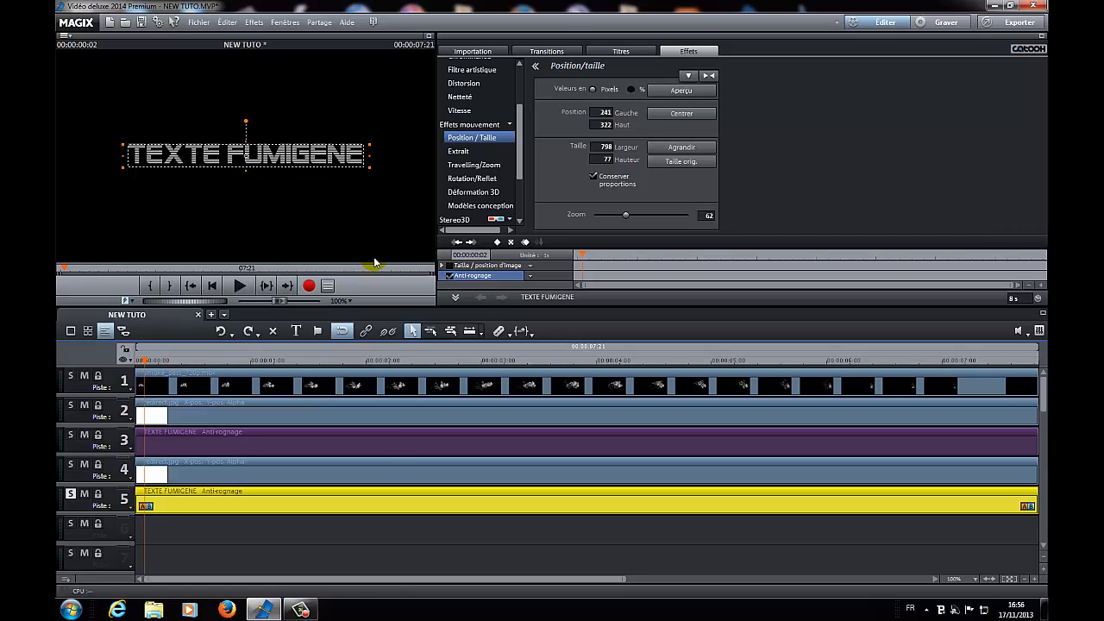
click(508, 126)
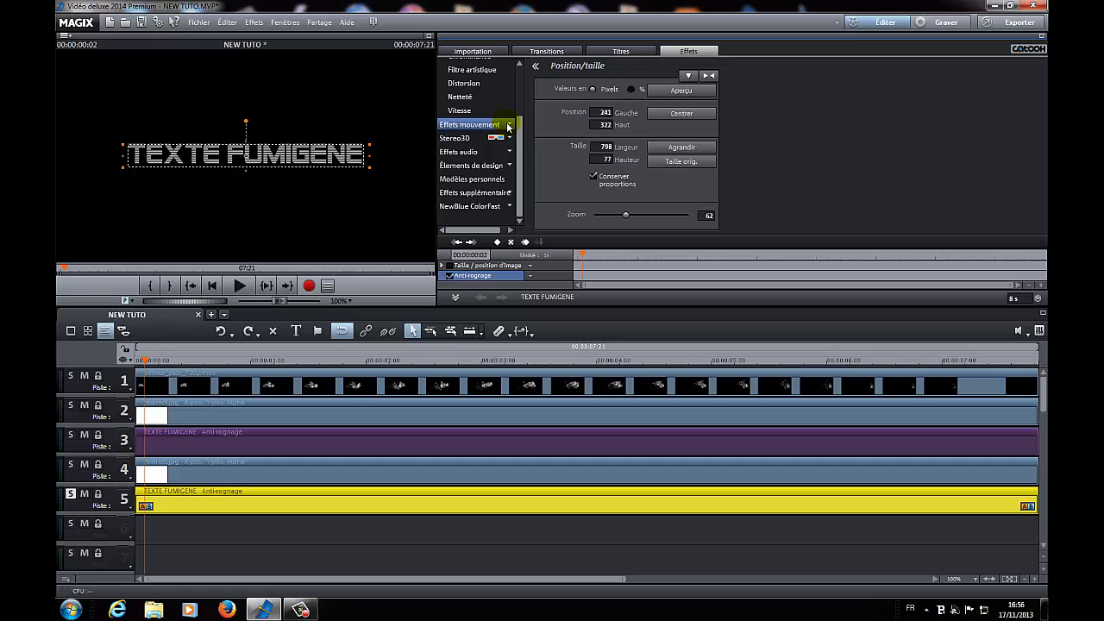
click(495, 97)
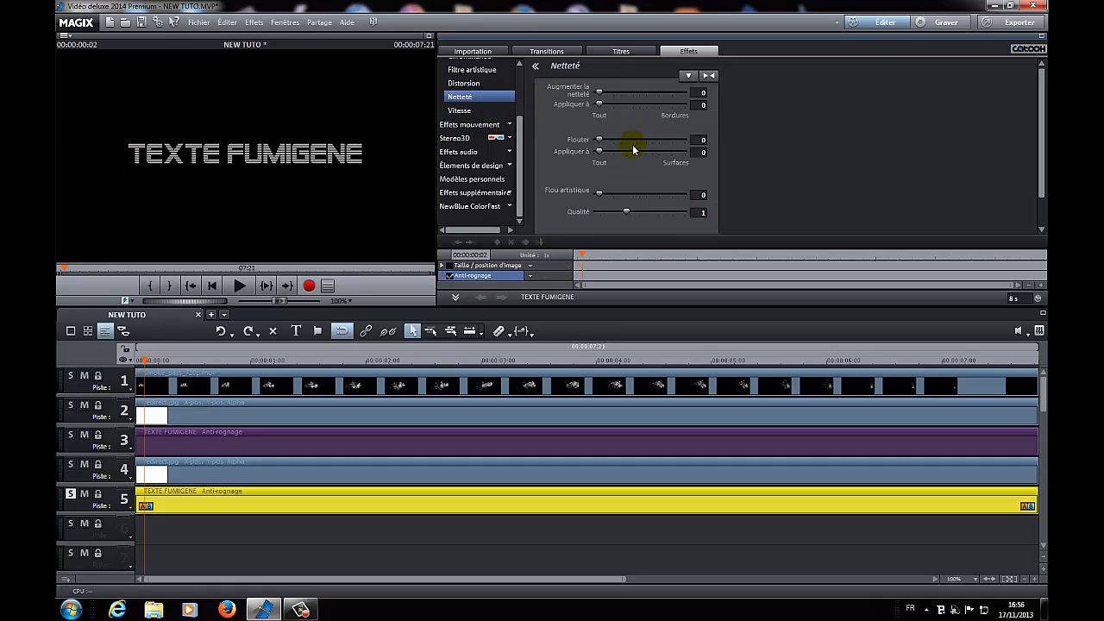
drag(601, 145, 631, 144)
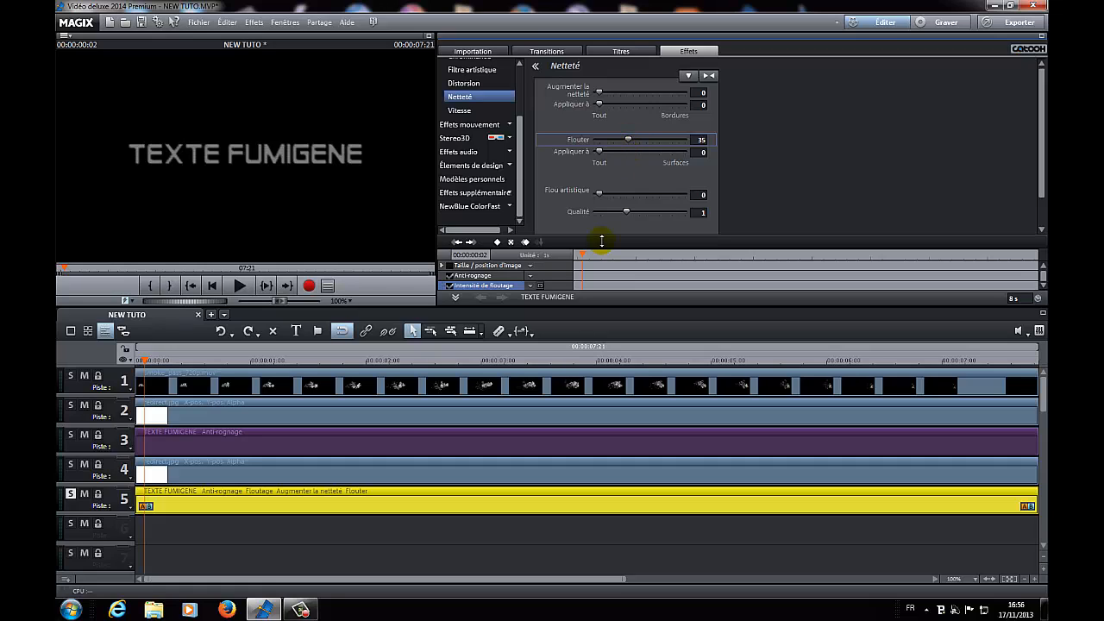
drag(601, 197, 615, 258)
Step: Turn off solo on track 5, select redirect.jpg on track 4 and solo that track
click(170, 463)
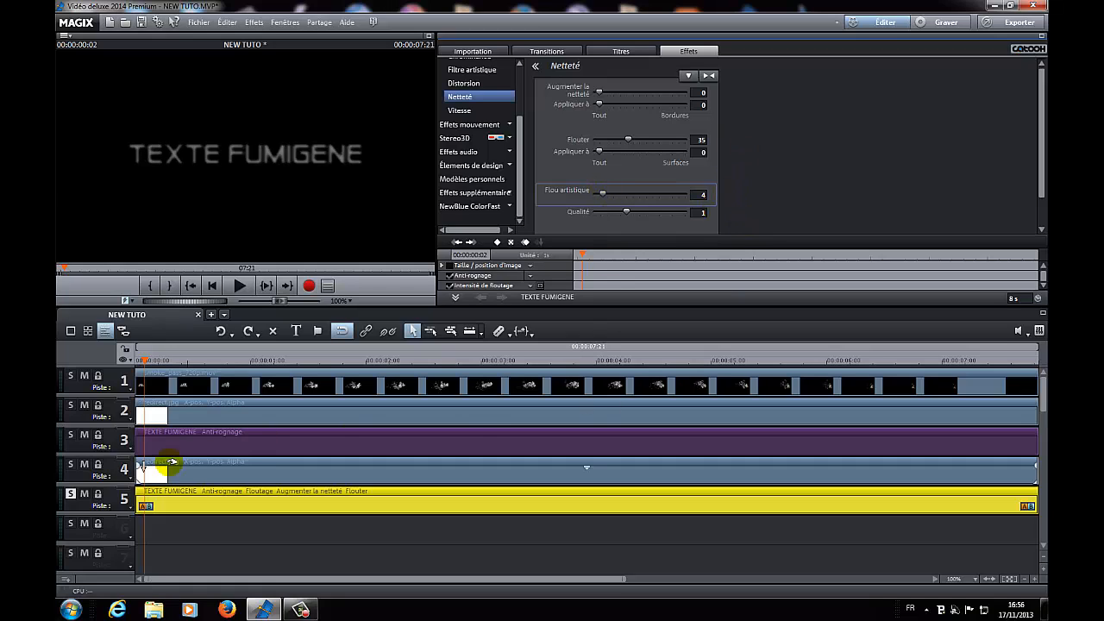
click(73, 497)
click(214, 470)
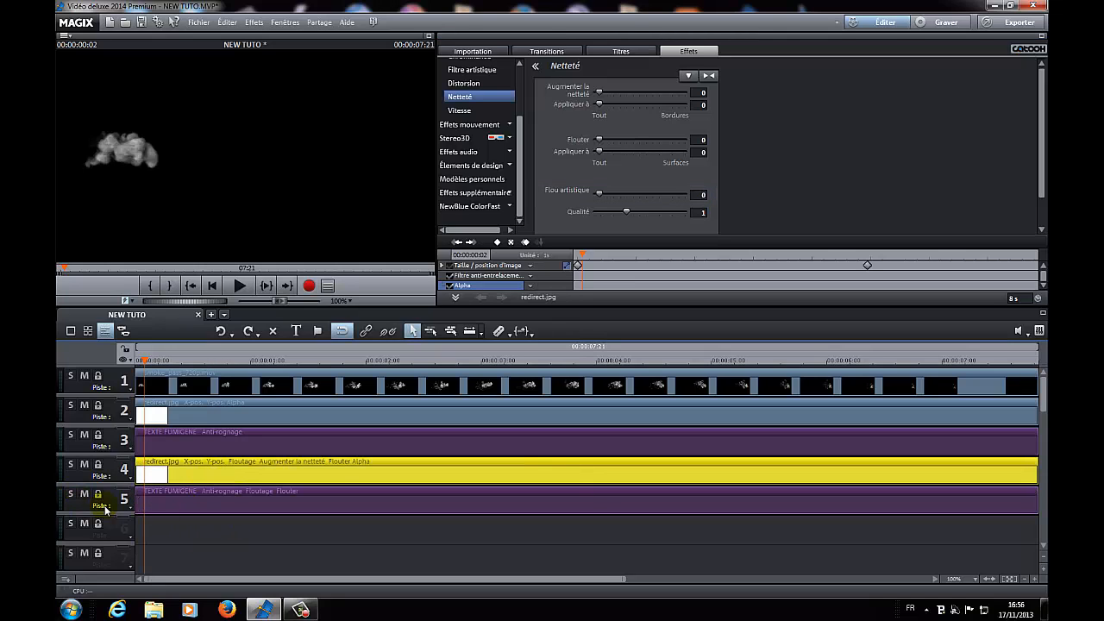
click(71, 466)
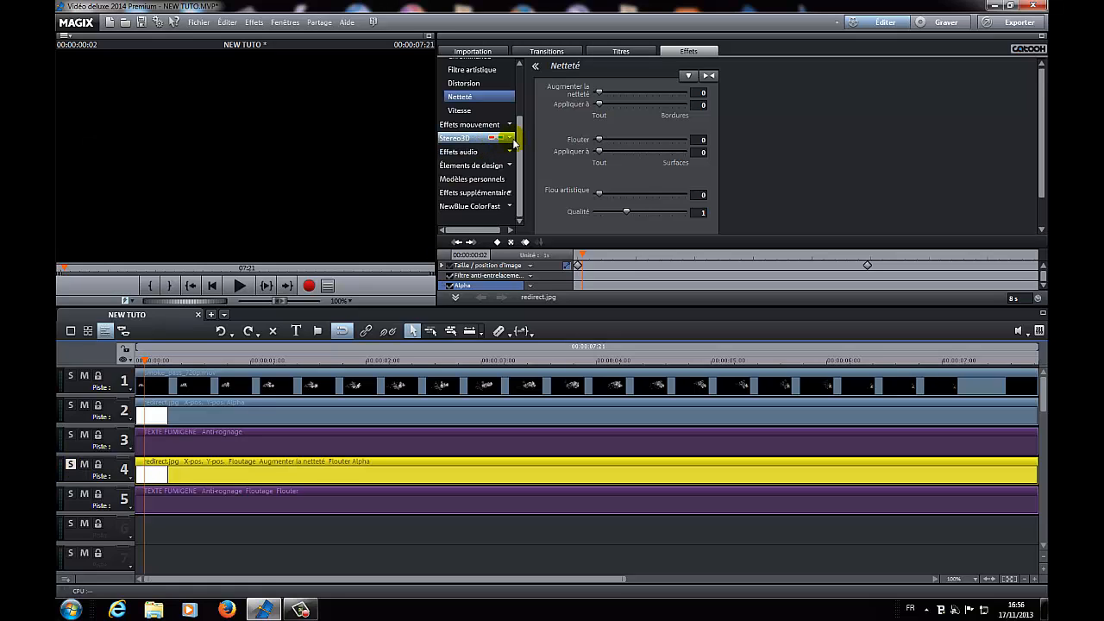
Step: At track 4's first position keyframe, release redirect.jpg's proportions, narrow it to 50 x 720 pixels and place it at about 25, 2
drag(520, 160, 515, 86)
click(511, 80)
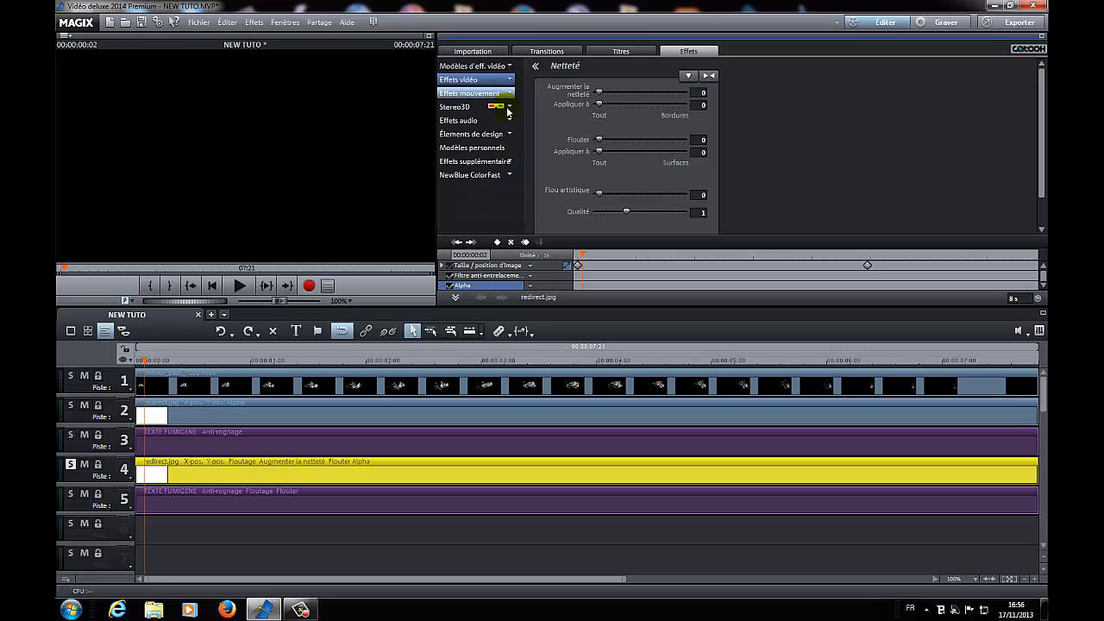
click(508, 94)
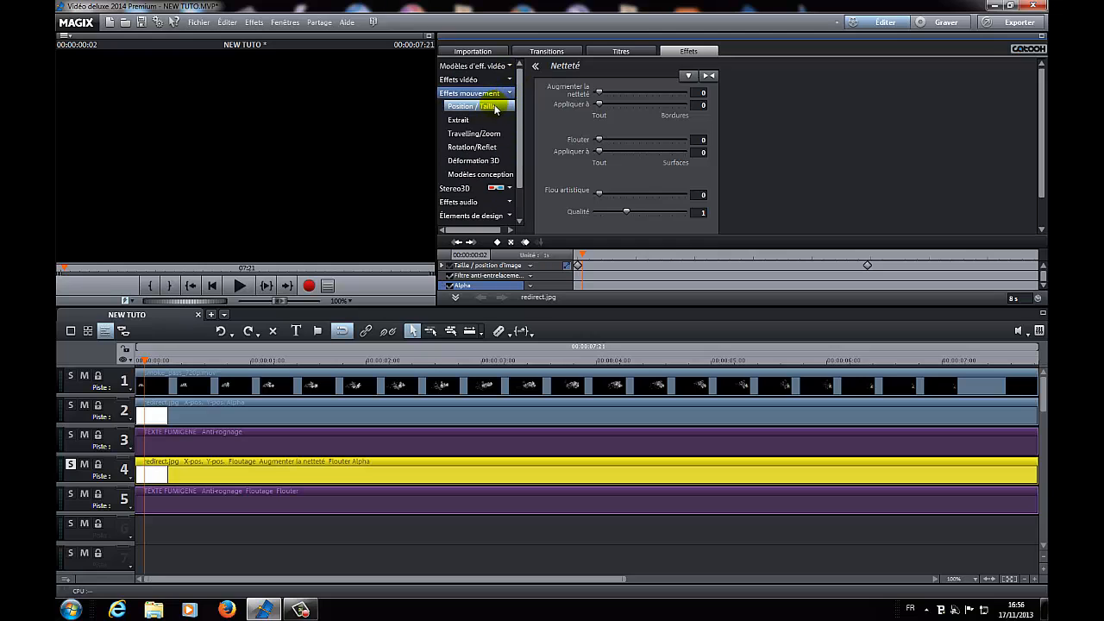
click(494, 107)
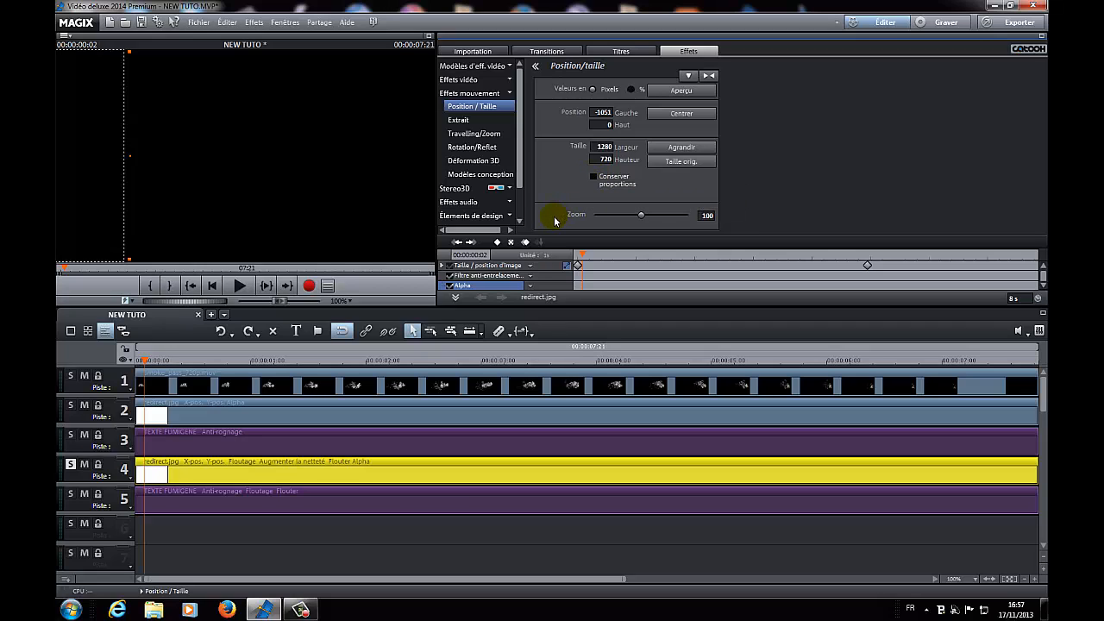
click(578, 270)
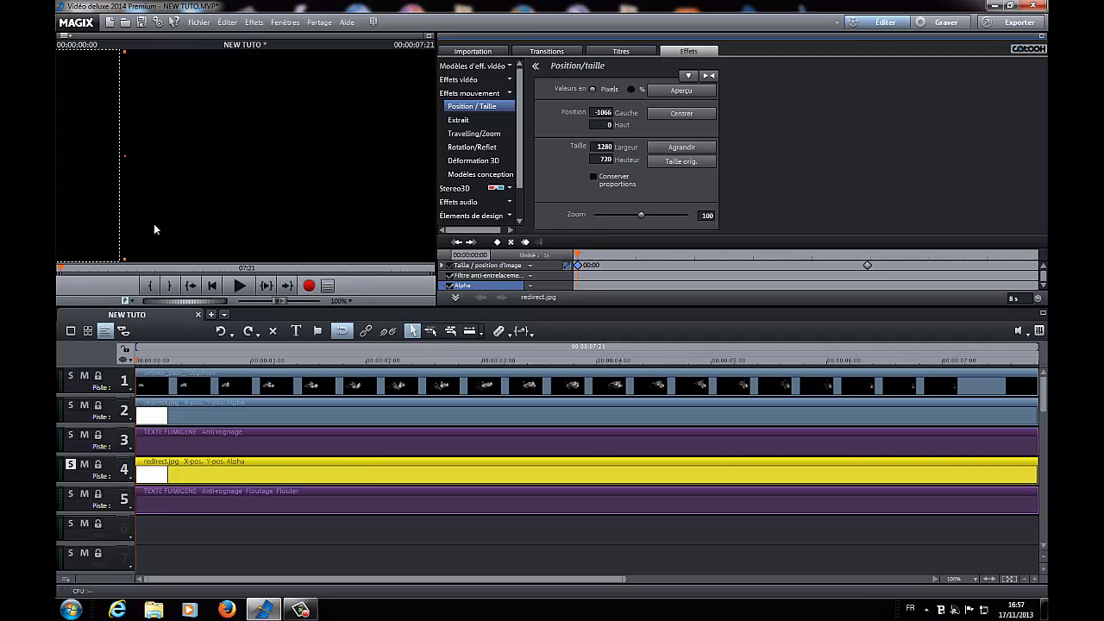
drag(91, 176, 264, 157)
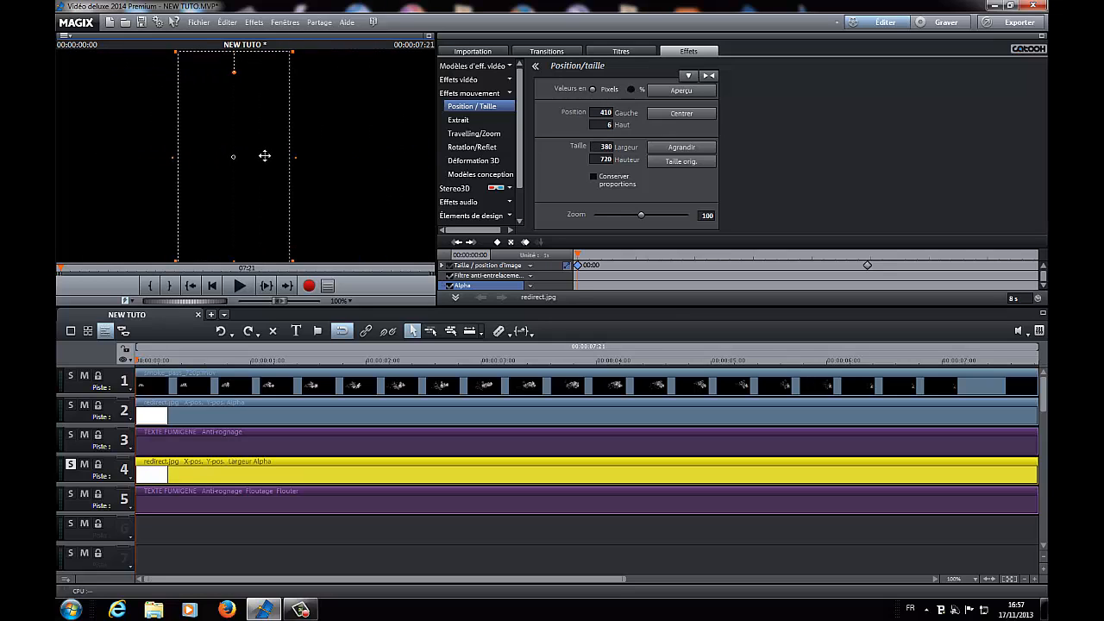
drag(172, 157, 70, 157)
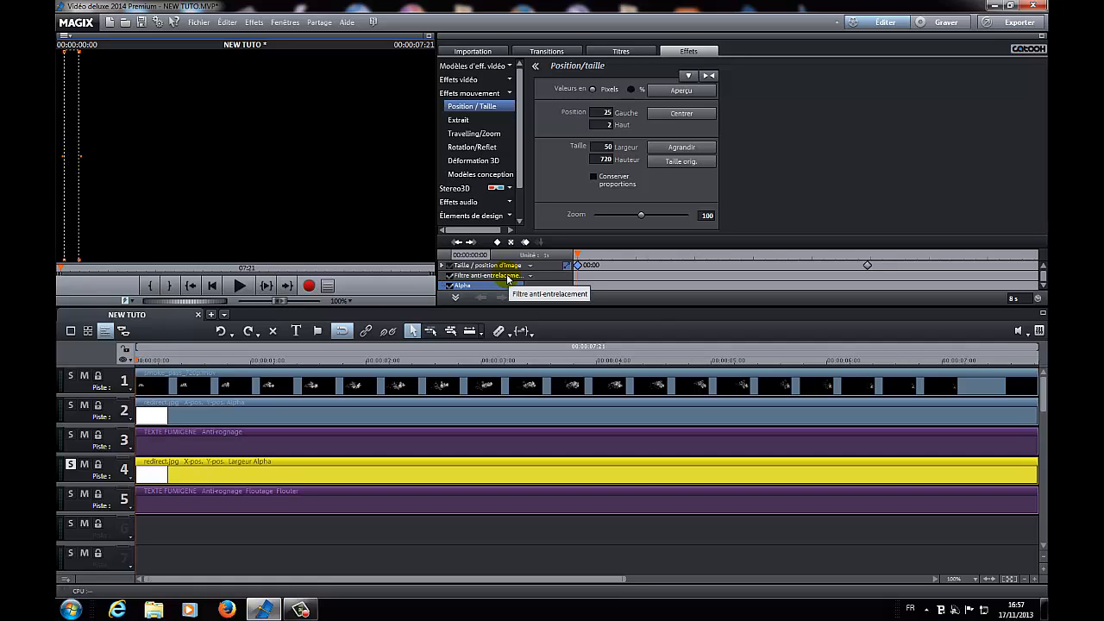
Step: At track 4's second position keyframe (04:24), narrow redirect.jpg to 50 x 720 pixels and place it at about 1182, 4
click(866, 265)
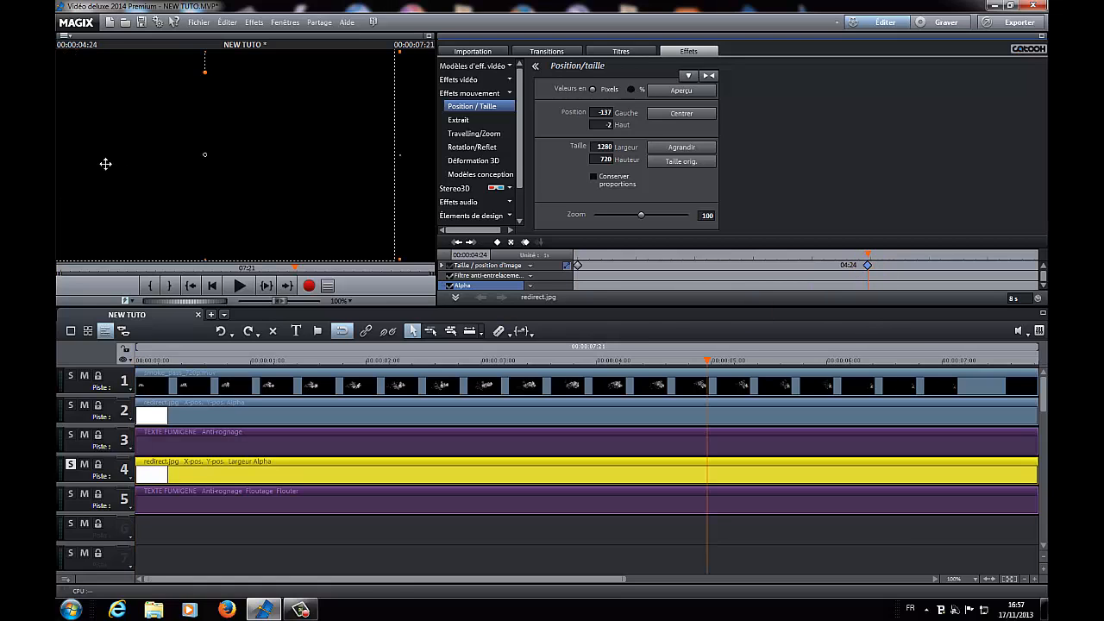
drag(79, 156, 156, 155)
drag(83, 156, 385, 175)
mouse_move(418, 176)
mouse_down()
mouse_move(355, 173)
mouse_move(392, 156)
mouse_move(347, 160)
mouse_move(415, 164)
mouse_up()
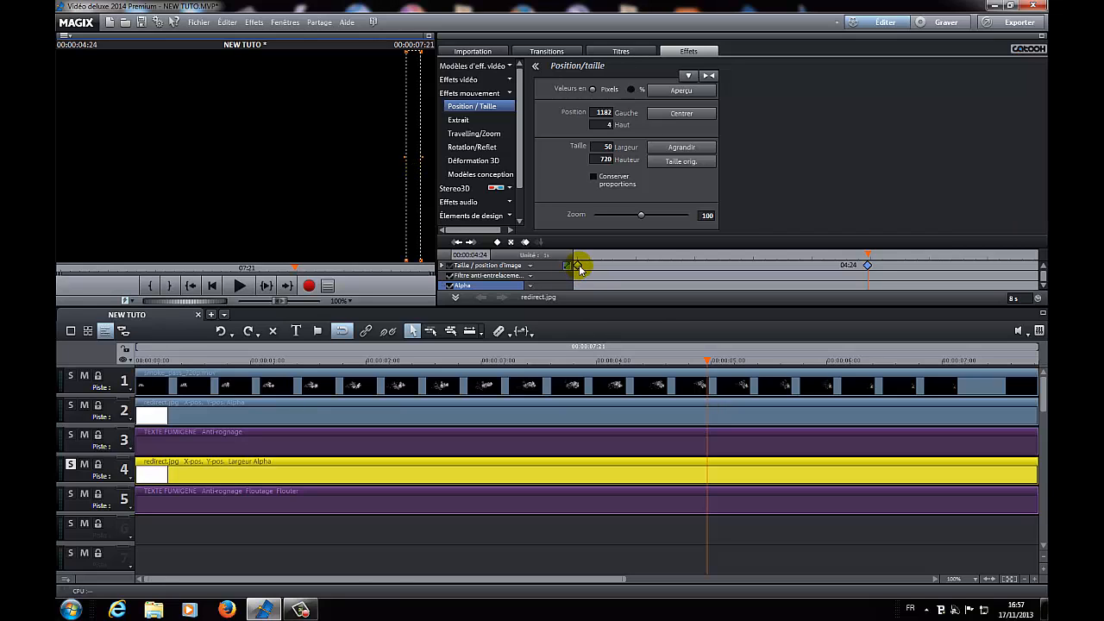
Step: Return to the first keyframe, turn off solo on track 4 and preview the composite, scrubbing to 00:00:00:18
click(578, 266)
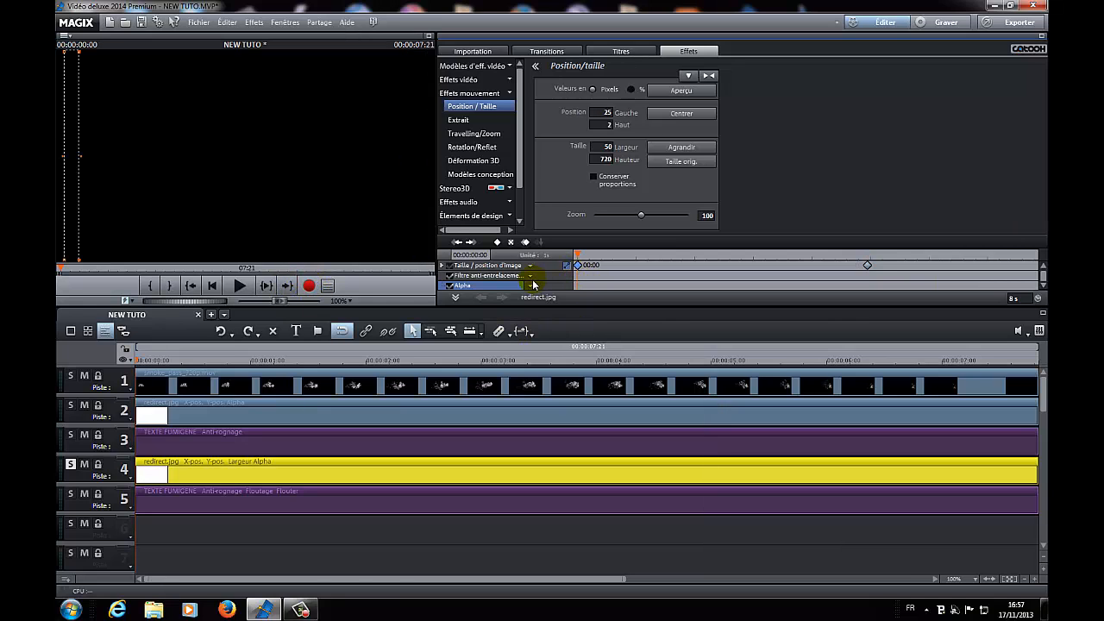
click(71, 467)
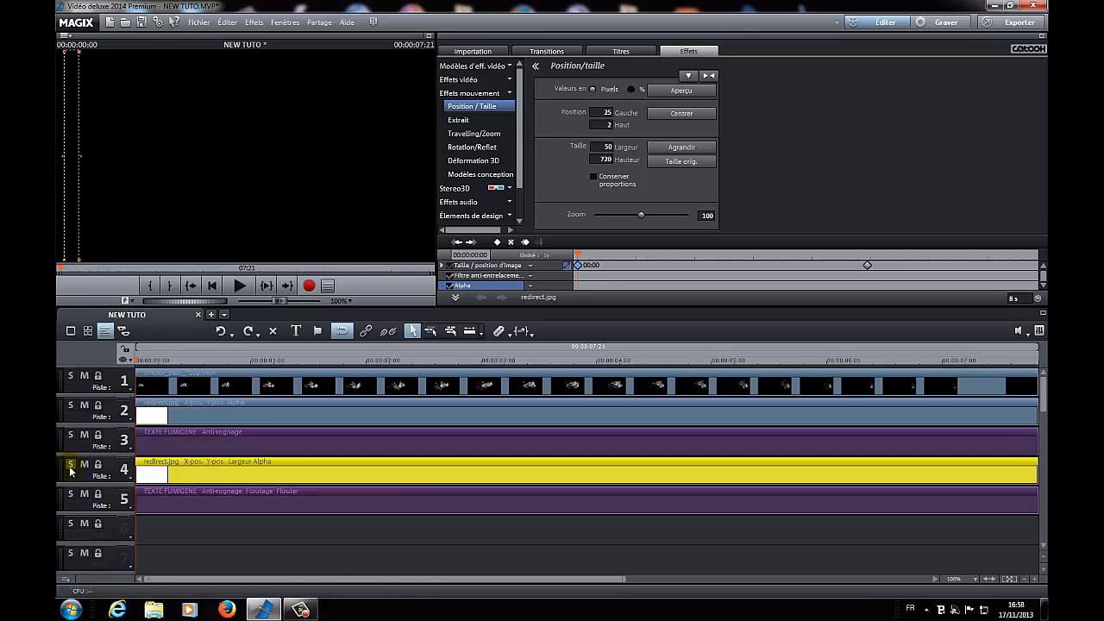
click(239, 287)
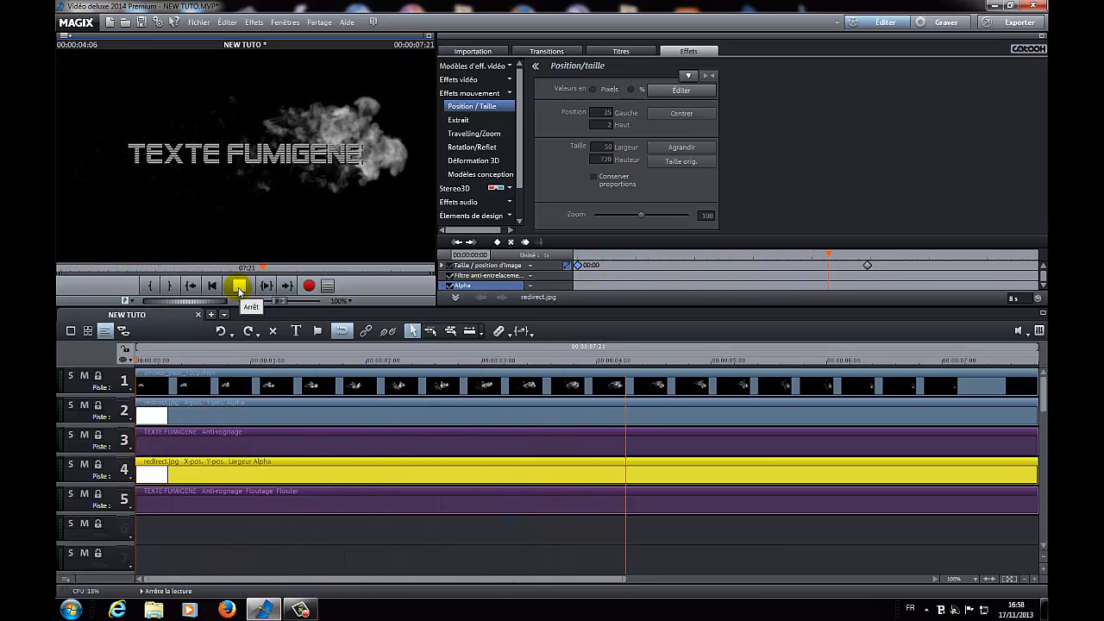
click(239, 287)
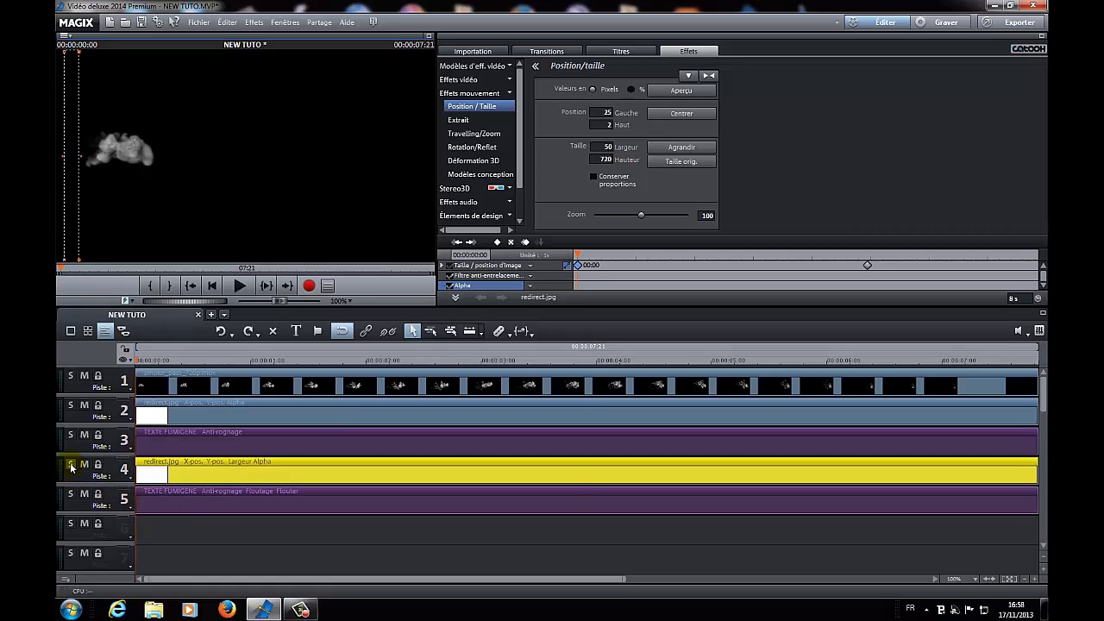
mouse_move(134, 358)
mouse_down()
mouse_move(242, 376)
mouse_move(213, 383)
mouse_move(224, 360)
mouse_move(257, 360)
mouse_move(216, 367)
mouse_move(284, 368)
mouse_move(220, 381)
mouse_up()
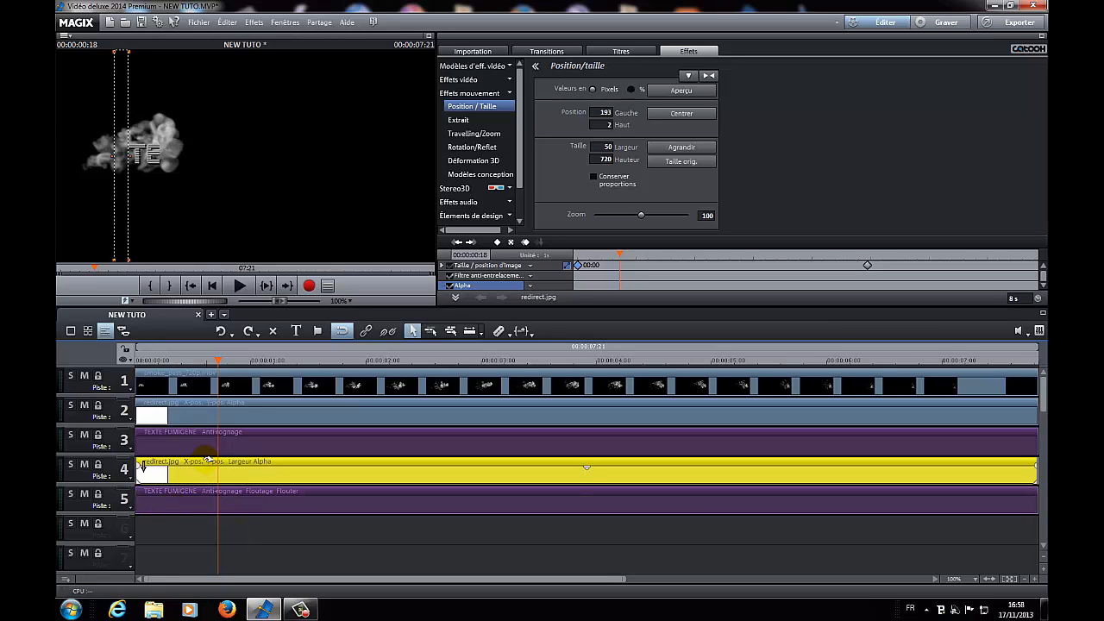
Step: Solo track 4 and move redirect.jpg at its first position keyframe to about 224, 8, checking it against the smoke
click(71, 466)
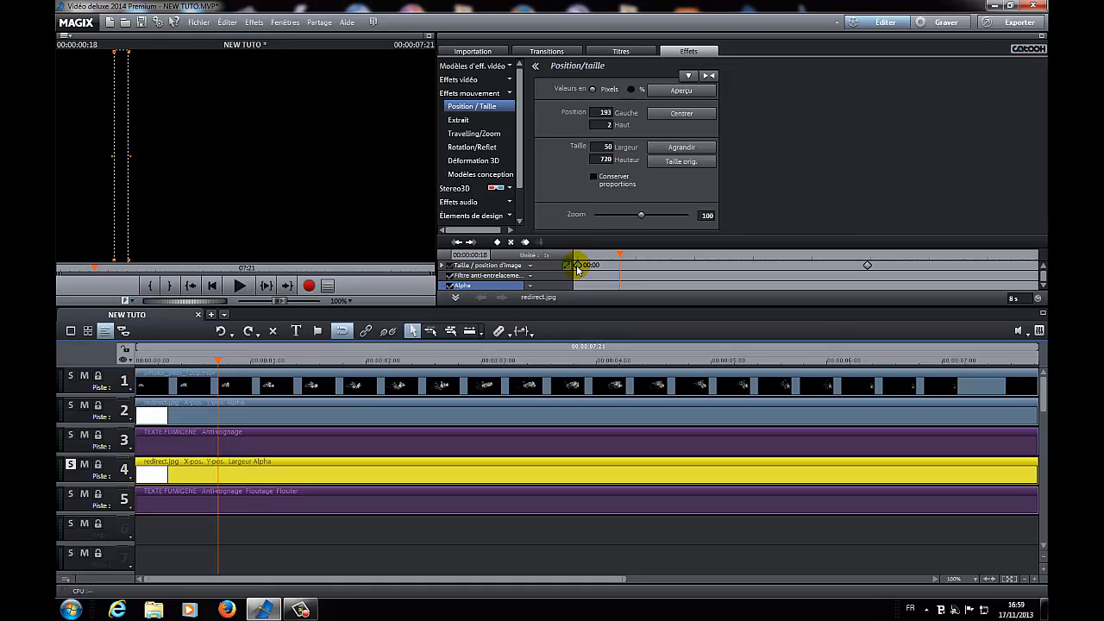
drag(220, 362, 129, 373)
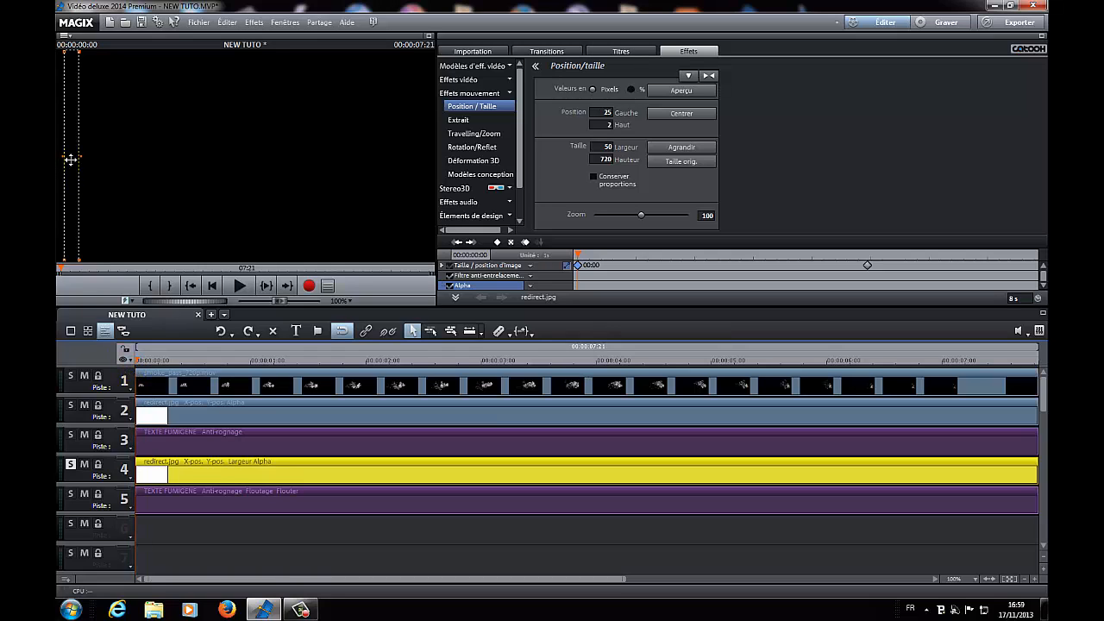
drag(70, 159, 131, 162)
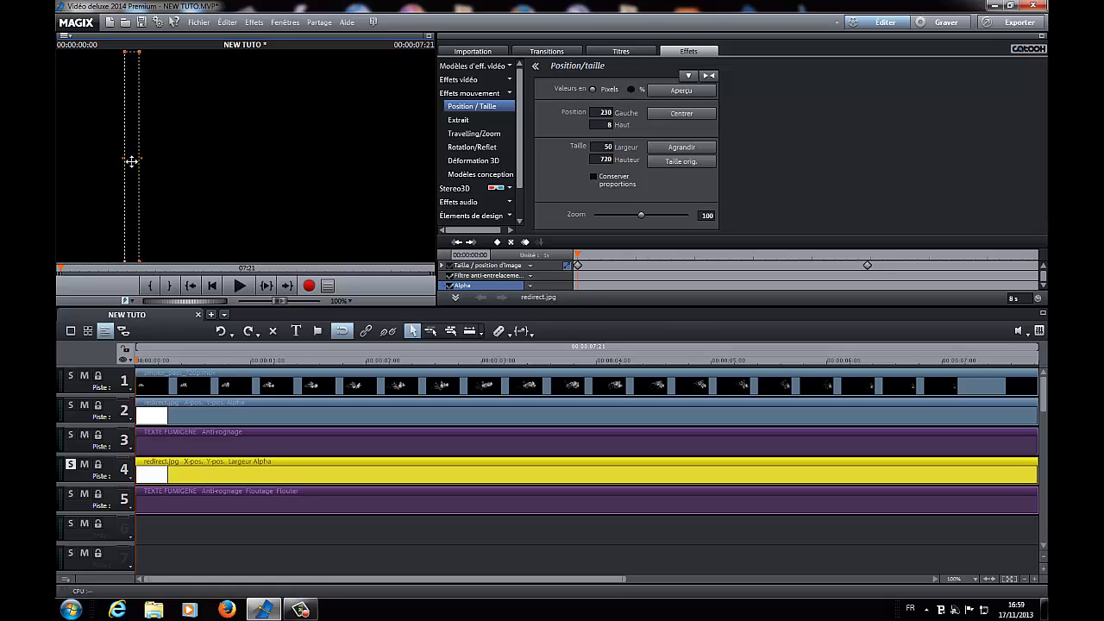
click(71, 465)
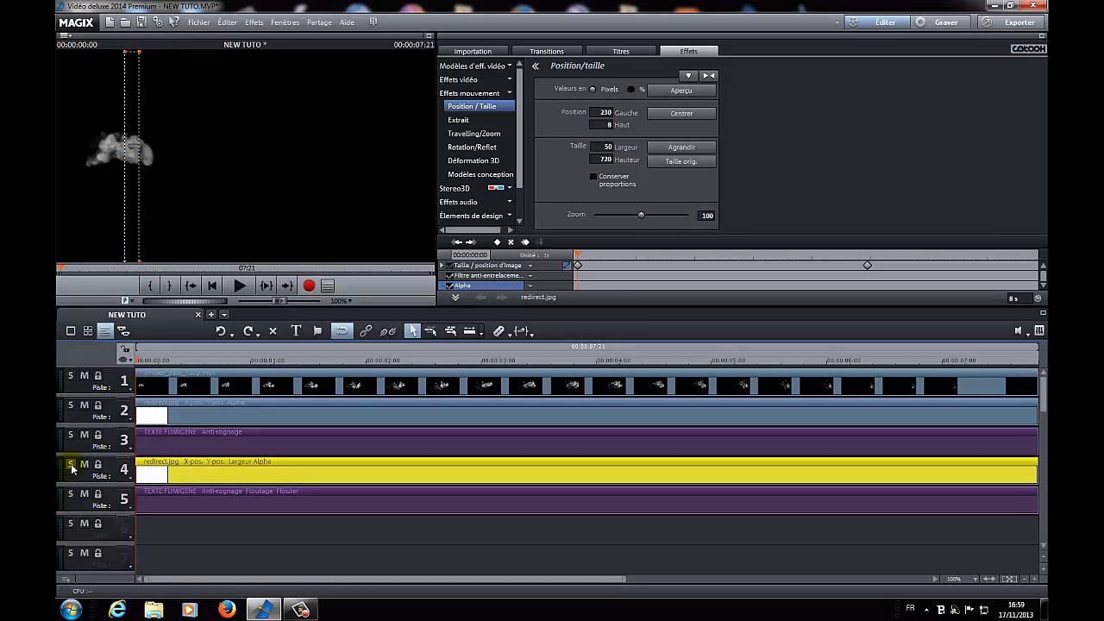
click(70, 465)
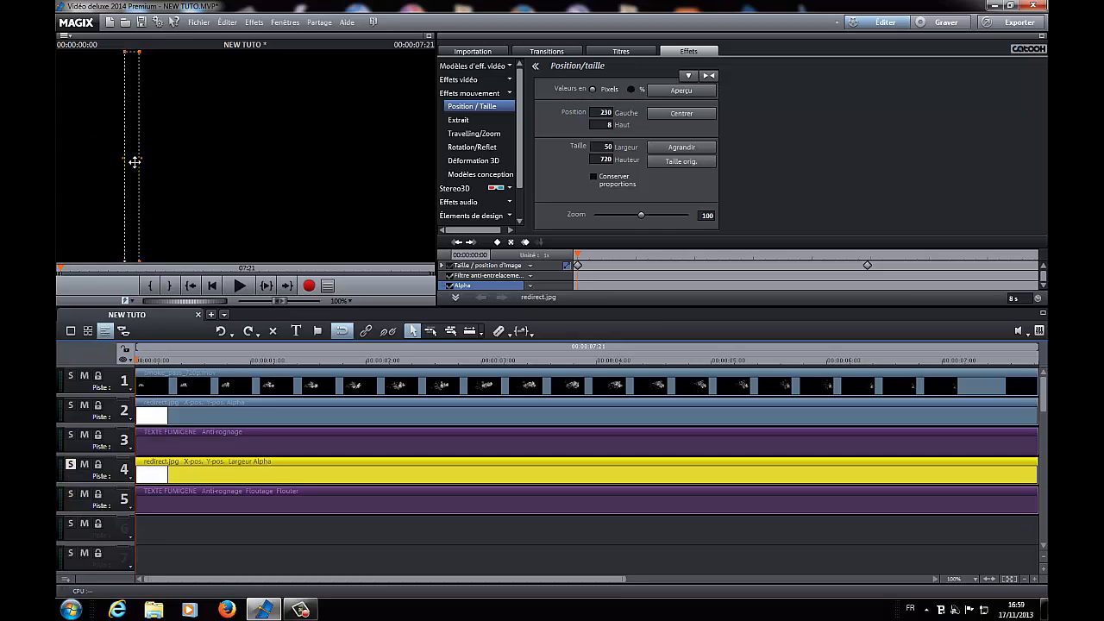
drag(134, 158, 130, 158)
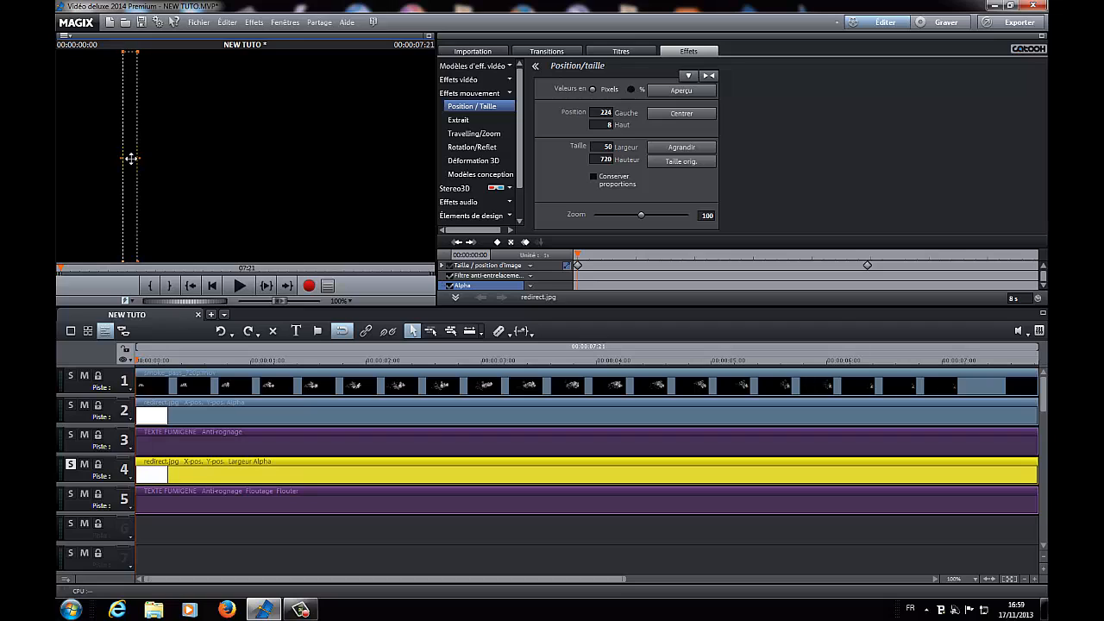
Step: Compare the white strip with the smoke at the first keyframe, then play the composite with solo off on track 4
click(71, 466)
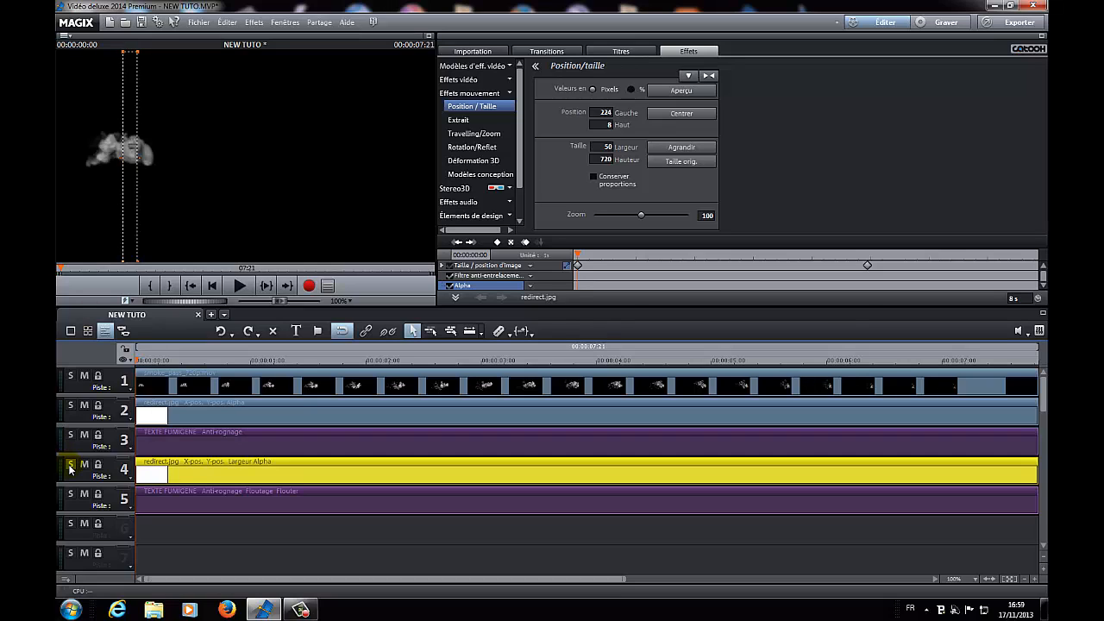
click(70, 466)
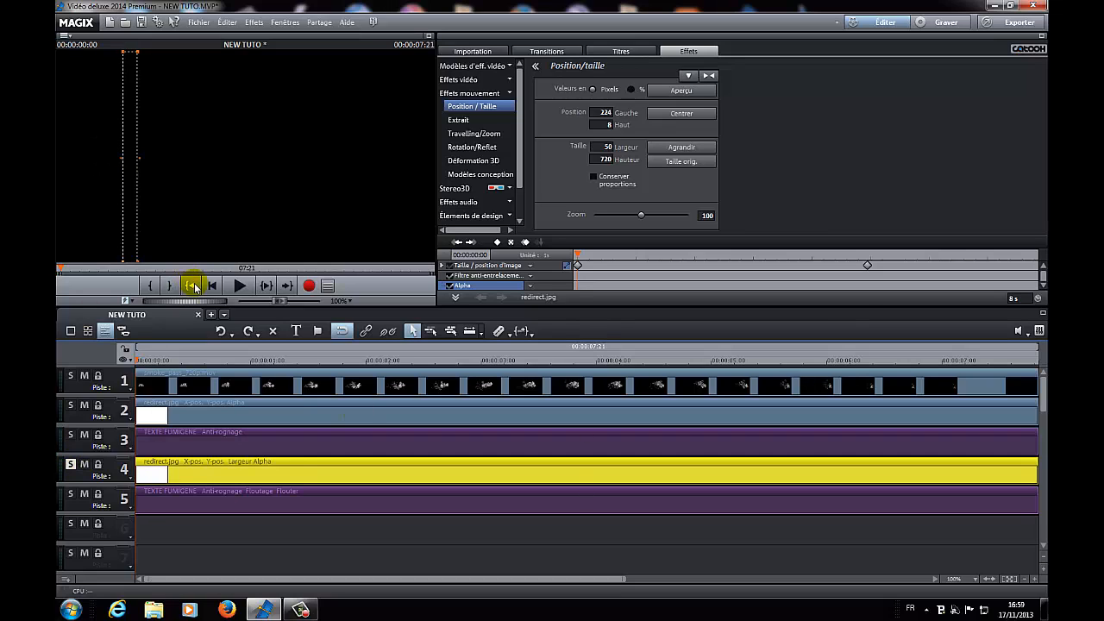
click(577, 265)
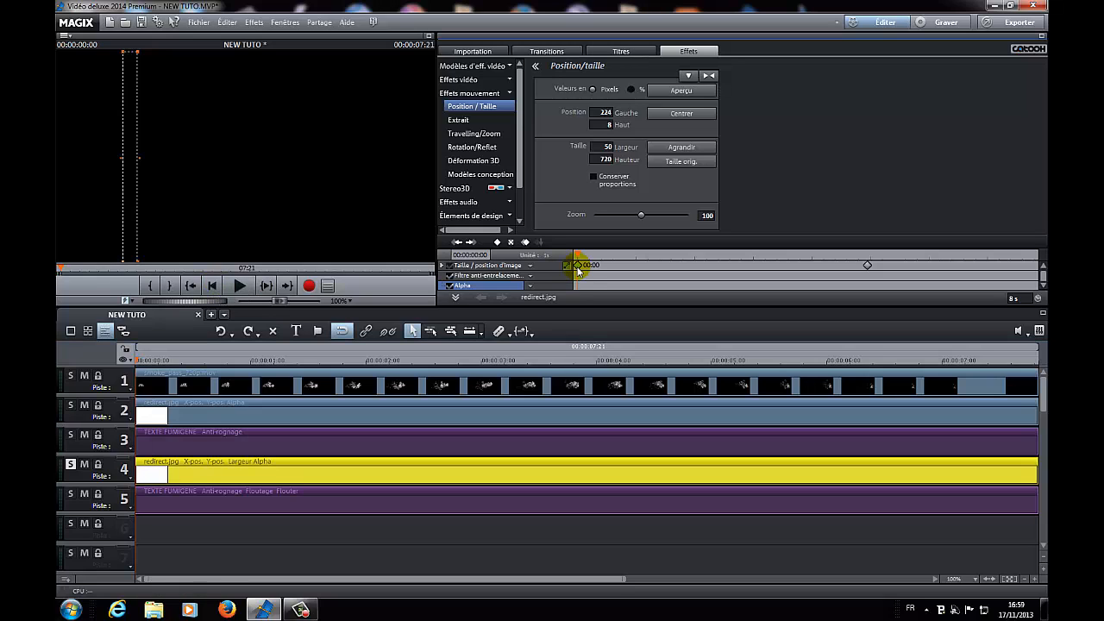
click(167, 423)
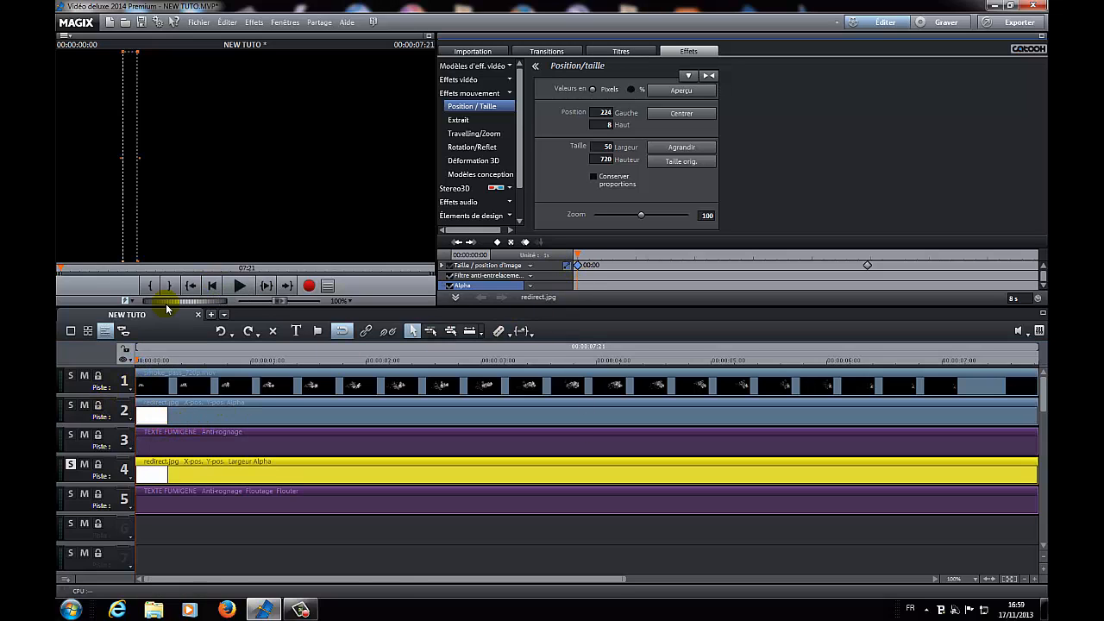
click(72, 466)
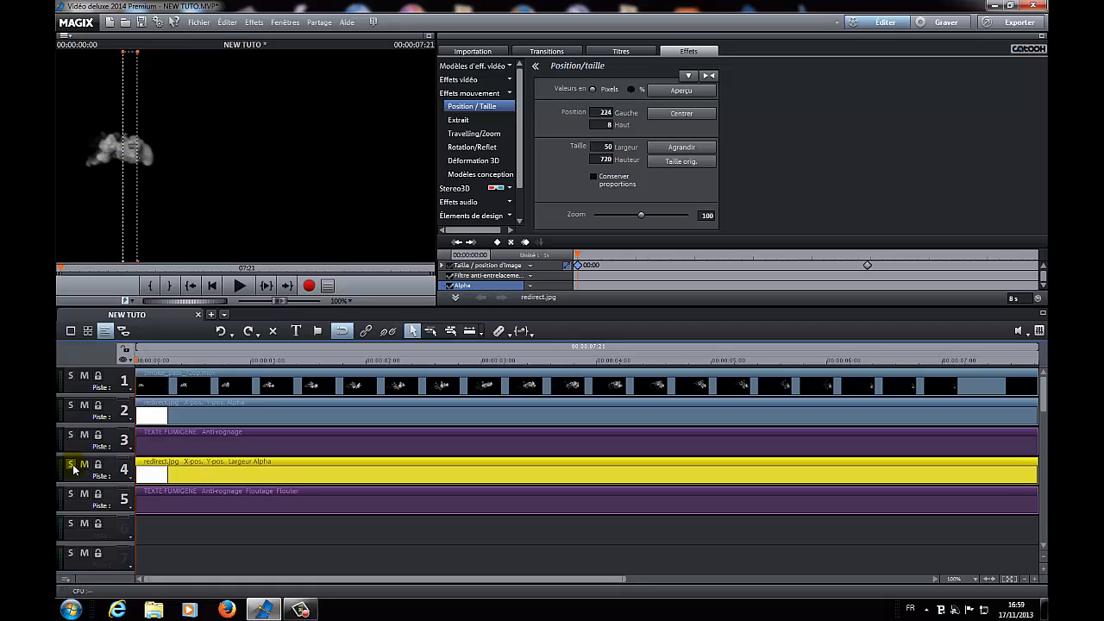
click(234, 286)
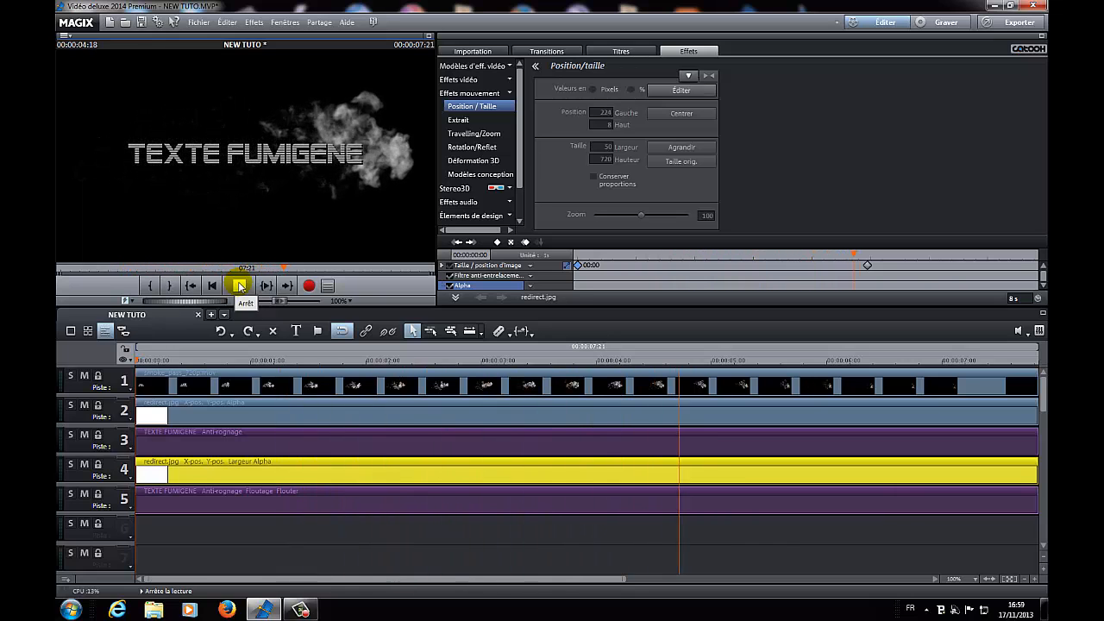
click(240, 287)
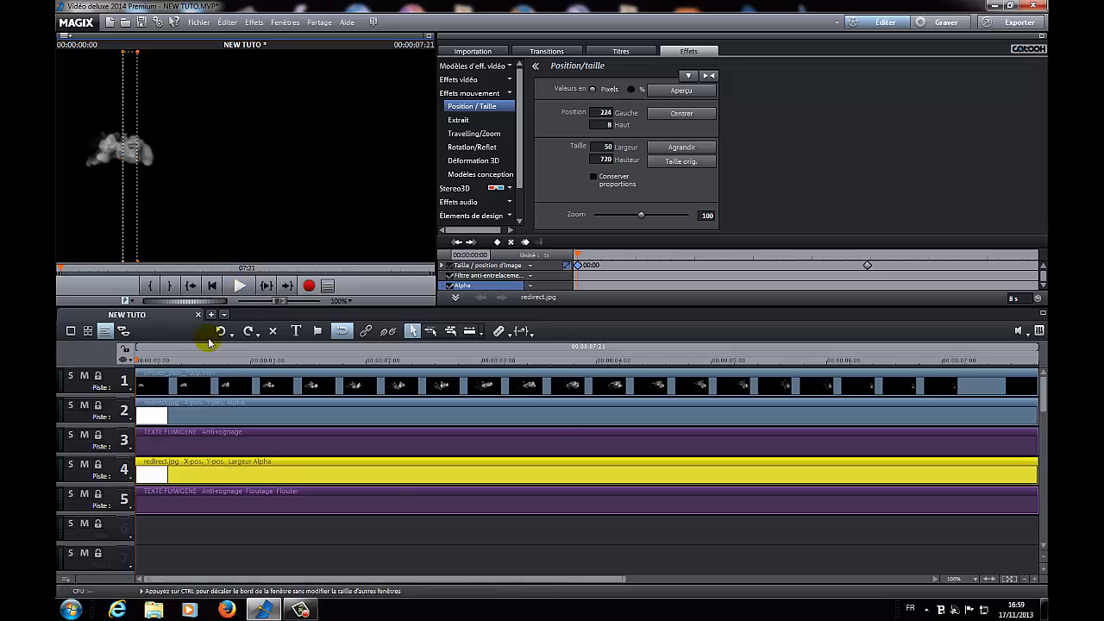
Step: Shift the first keyframe of track 4's redirect.jpg to about 214, 6 and preview the result with all tracks
click(71, 465)
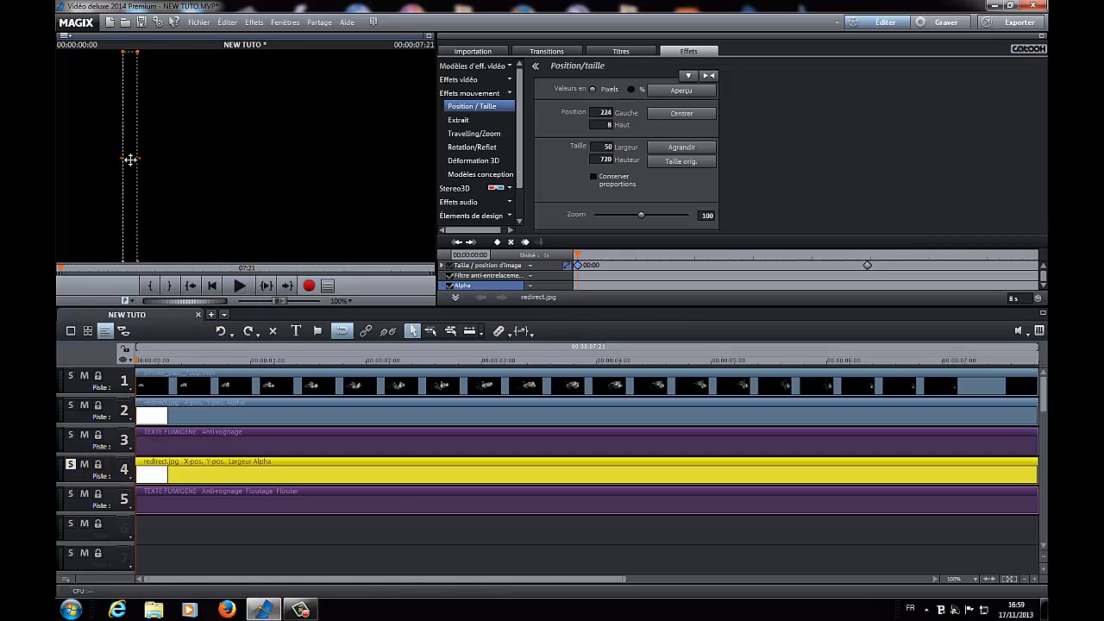
drag(130, 160, 126, 159)
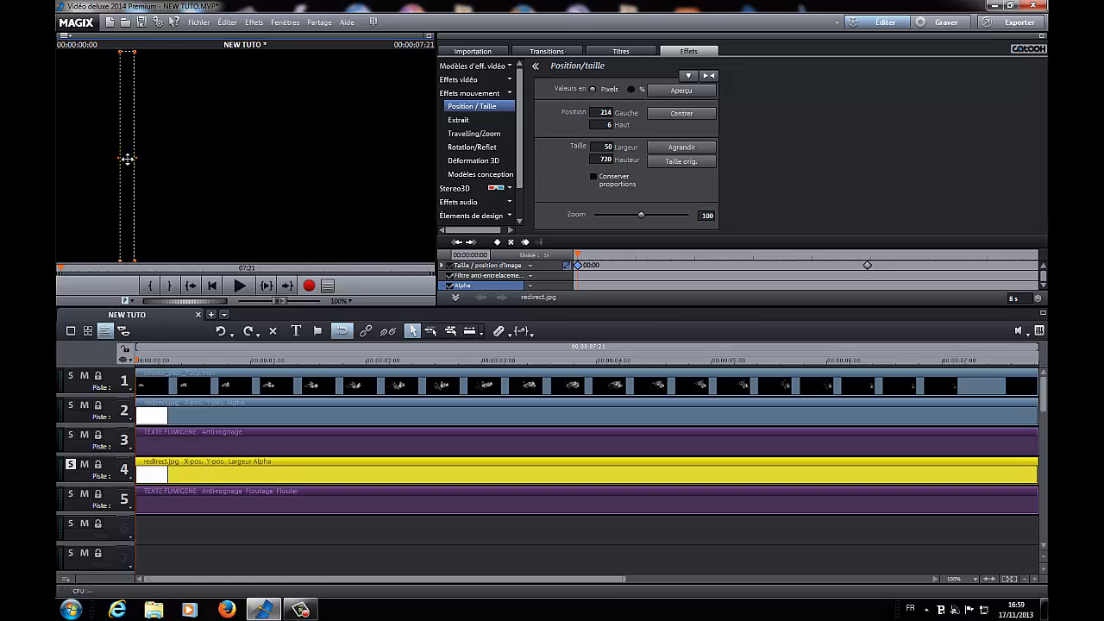
click(71, 465)
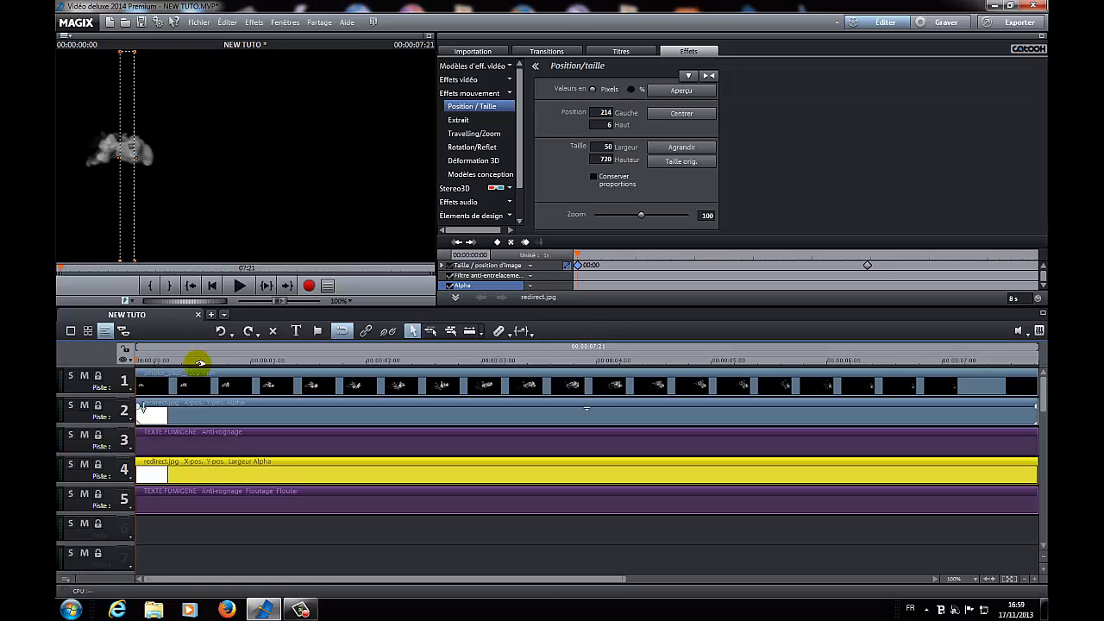
click(234, 287)
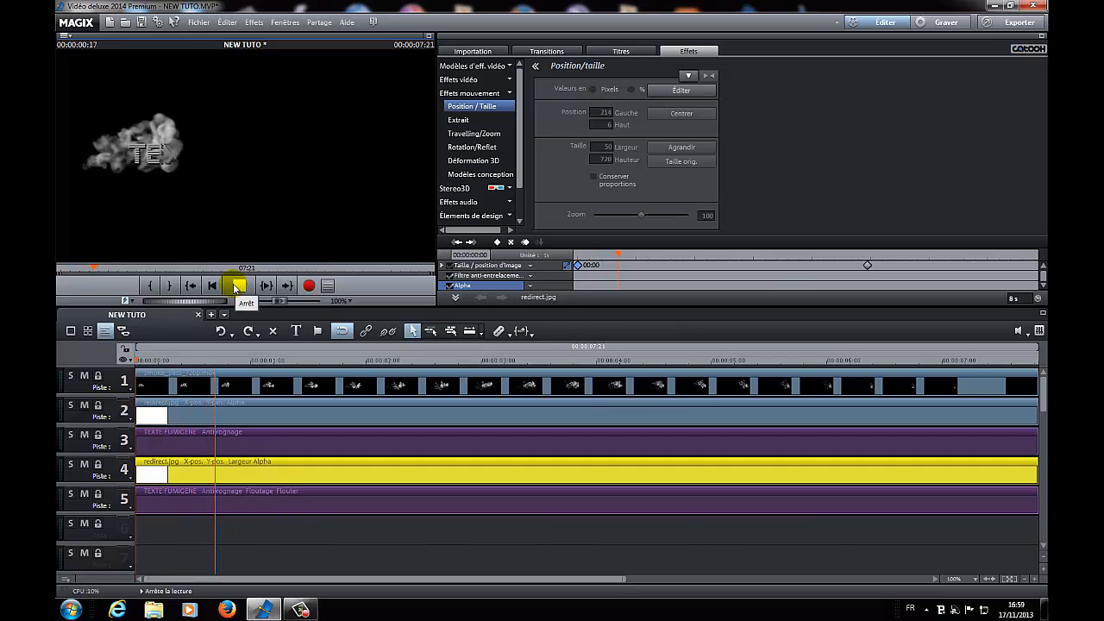
click(235, 288)
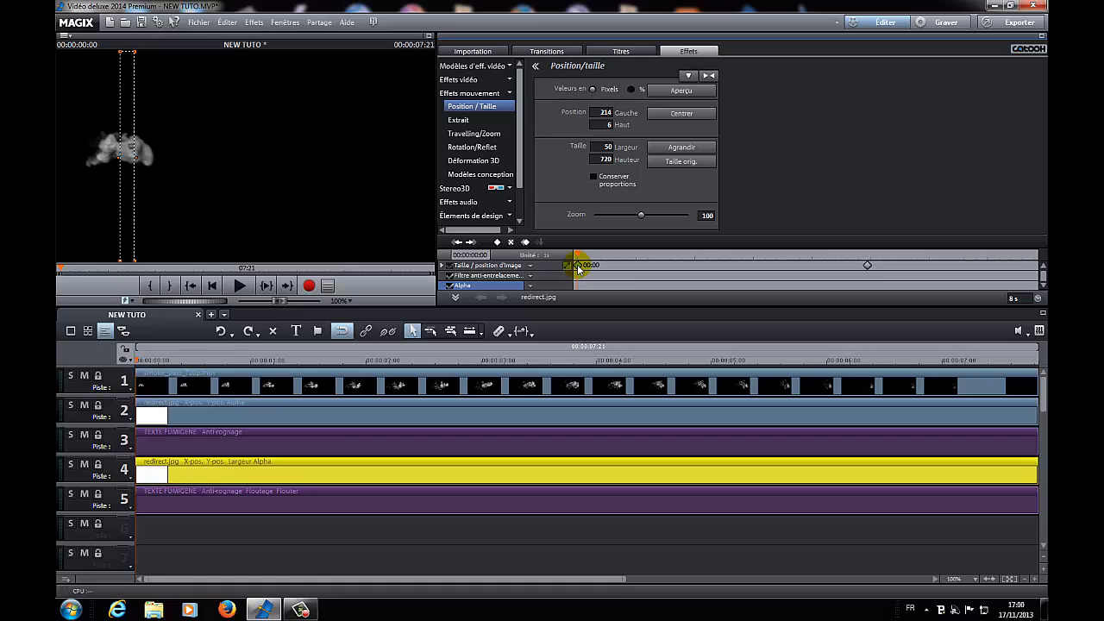
Step: Shift the first keyframe of track 4's redirect.jpg to about 196, 6 and play the composite with solo off
click(71, 465)
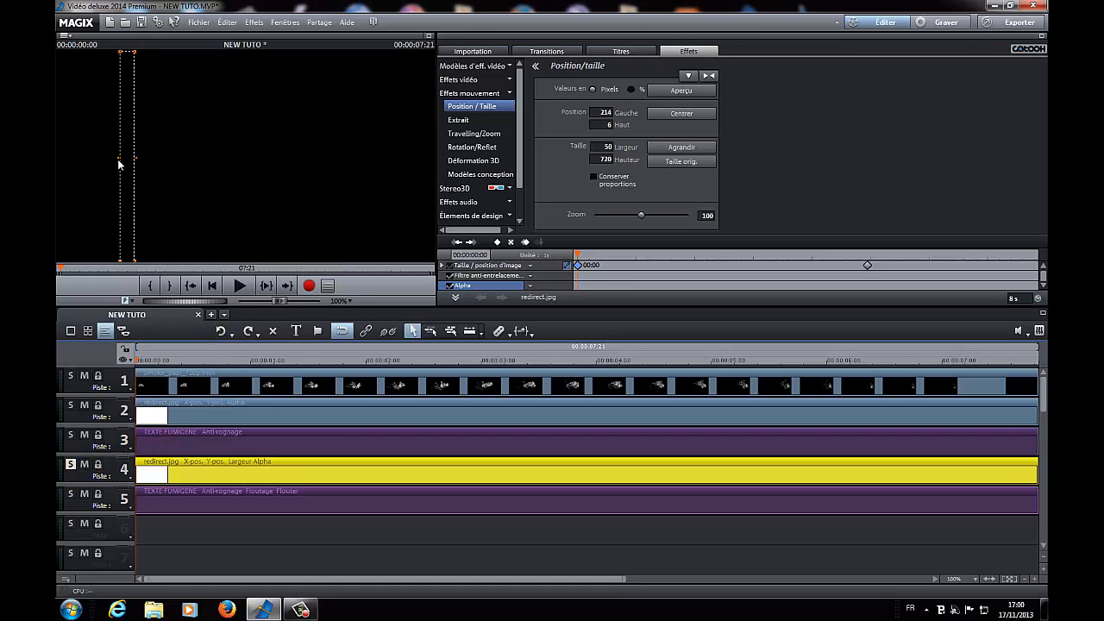
drag(126, 156, 121, 157)
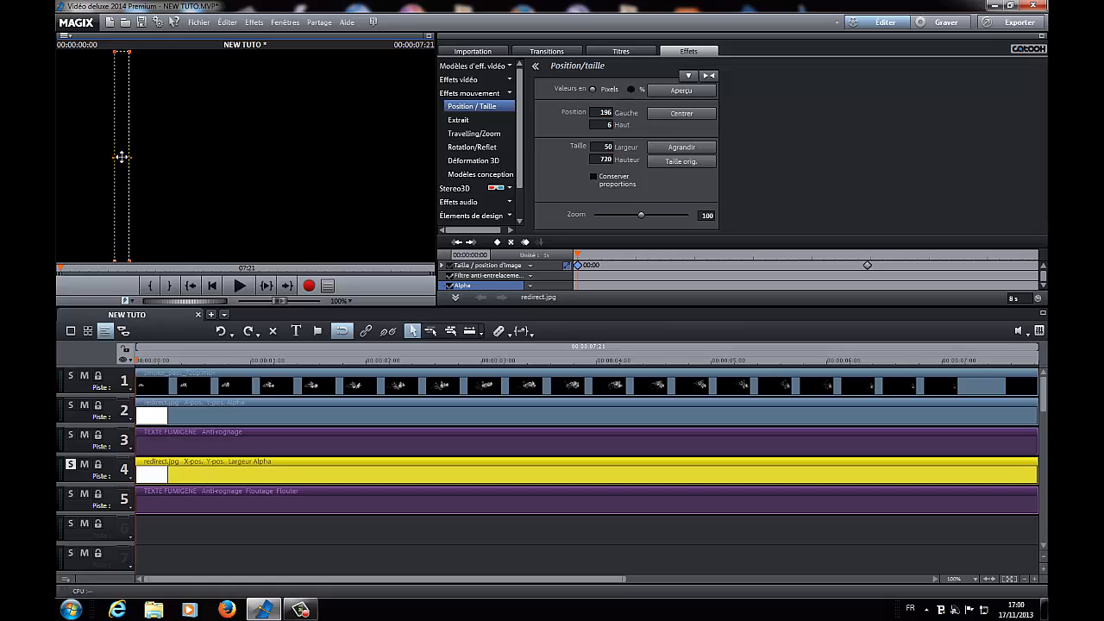
click(72, 464)
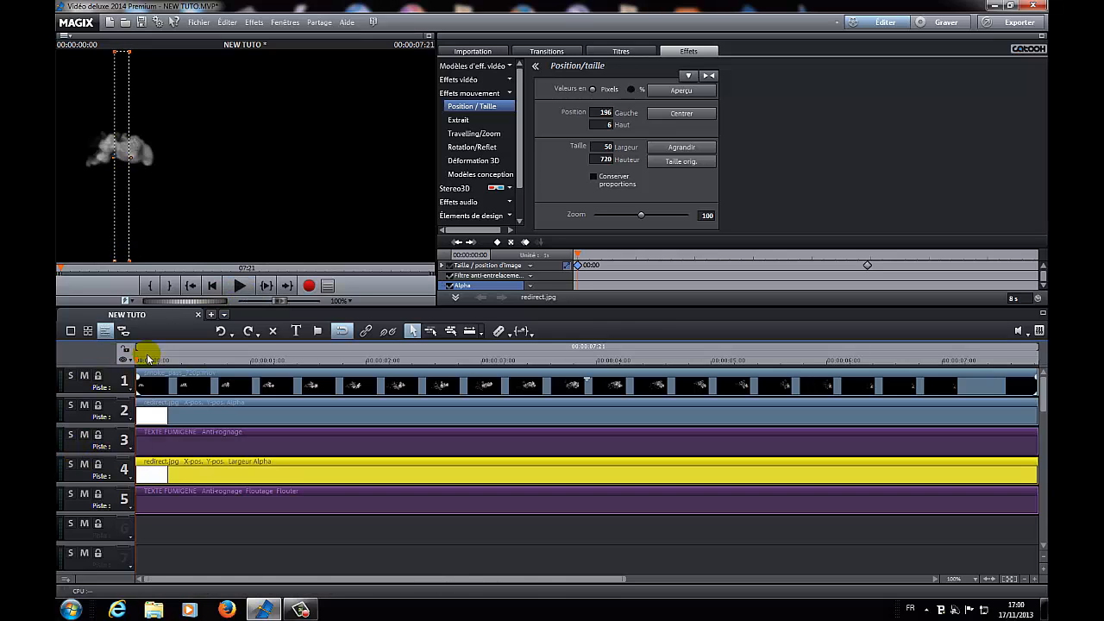
click(238, 285)
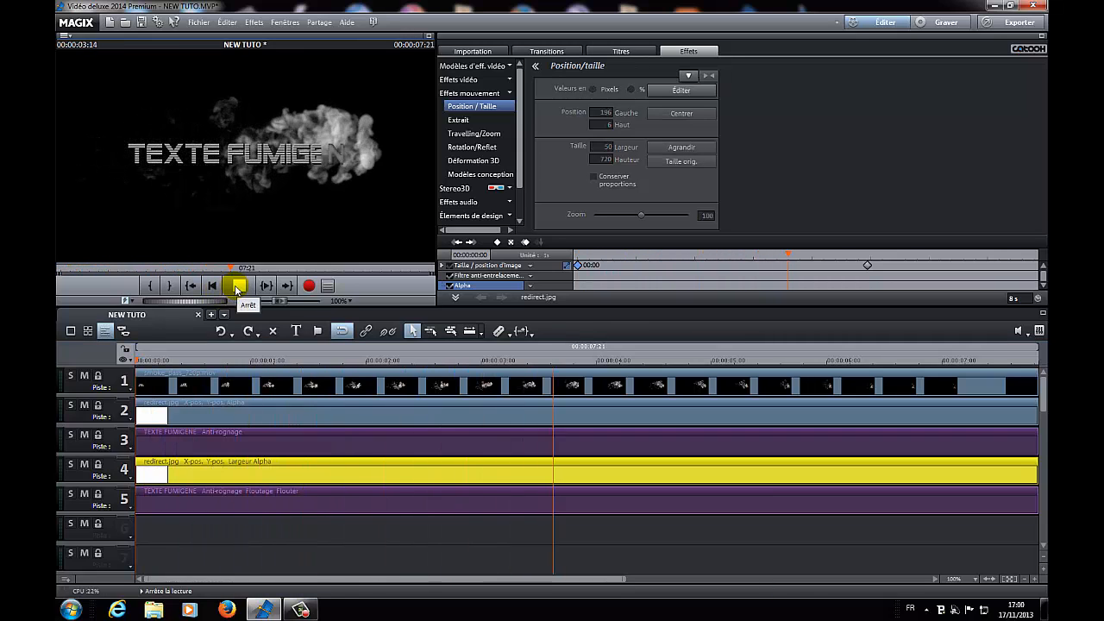
click(238, 286)
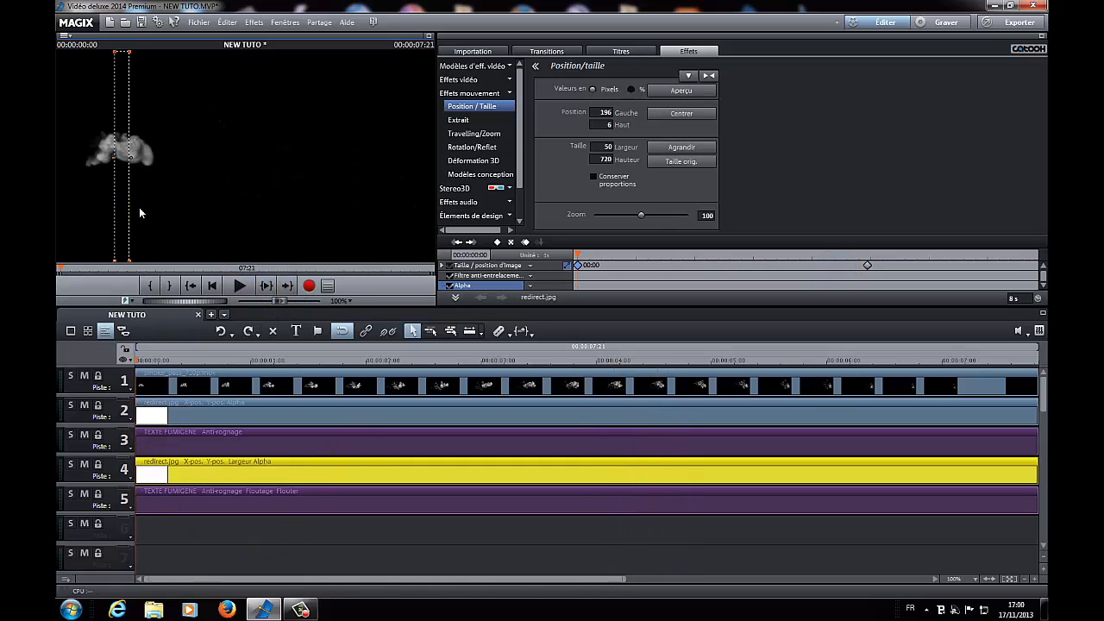
Step: Extend redirect.jpg on track 4 to about 00:00:08:22, with a fade-out starting where the other clips end
drag(345, 584, 587, 587)
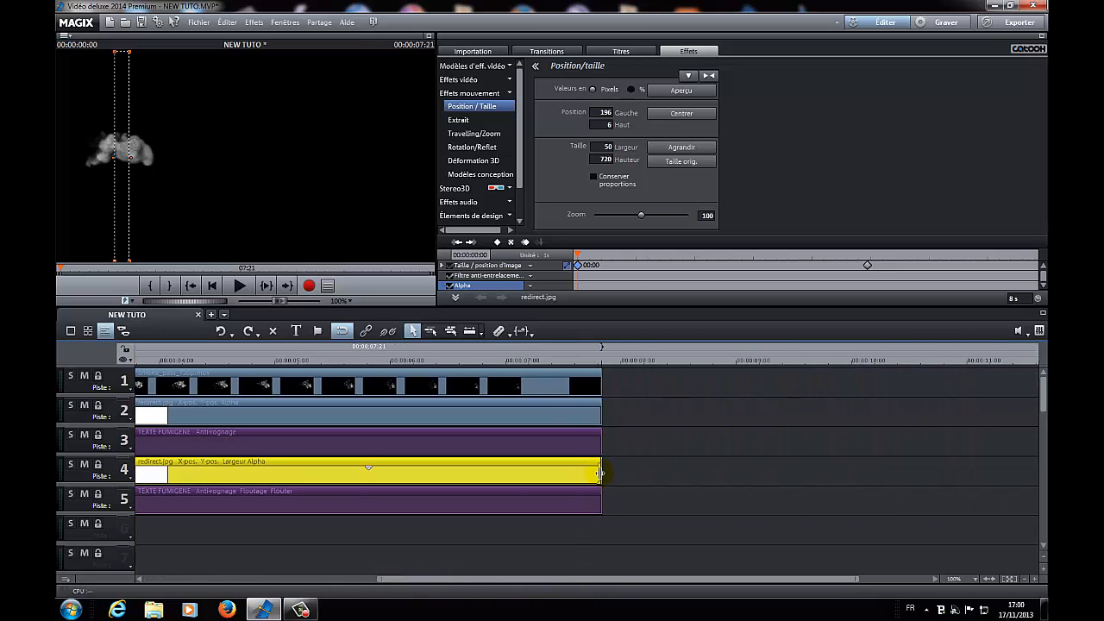
mouse_move(599, 473)
mouse_down()
mouse_move(720, 485)
mouse_move(723, 475)
mouse_move(604, 467)
mouse_up()
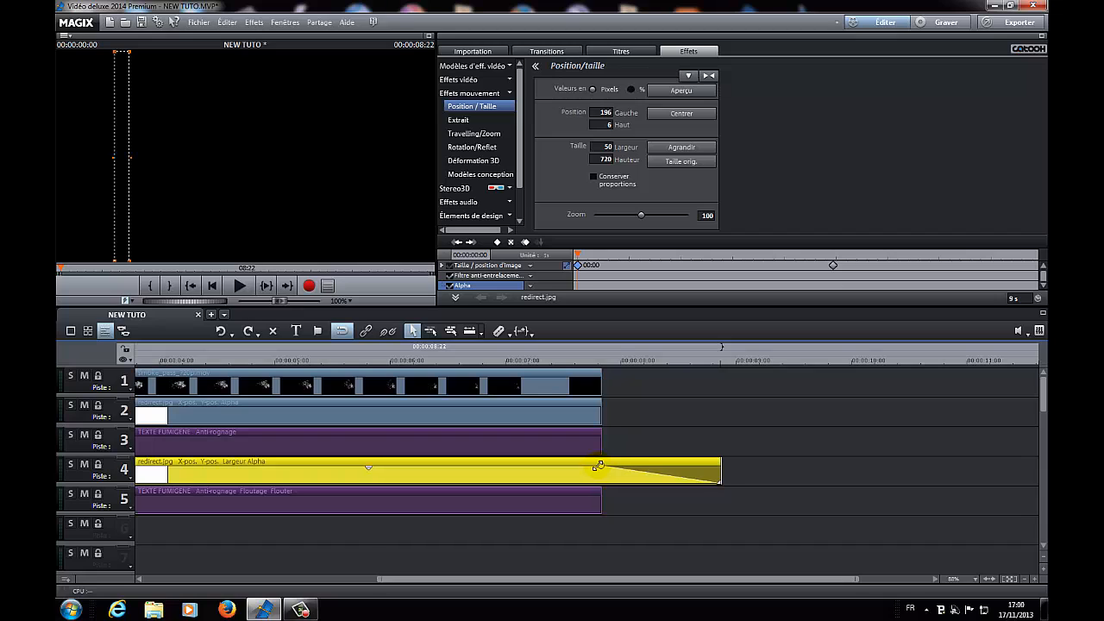
drag(826, 579, 543, 576)
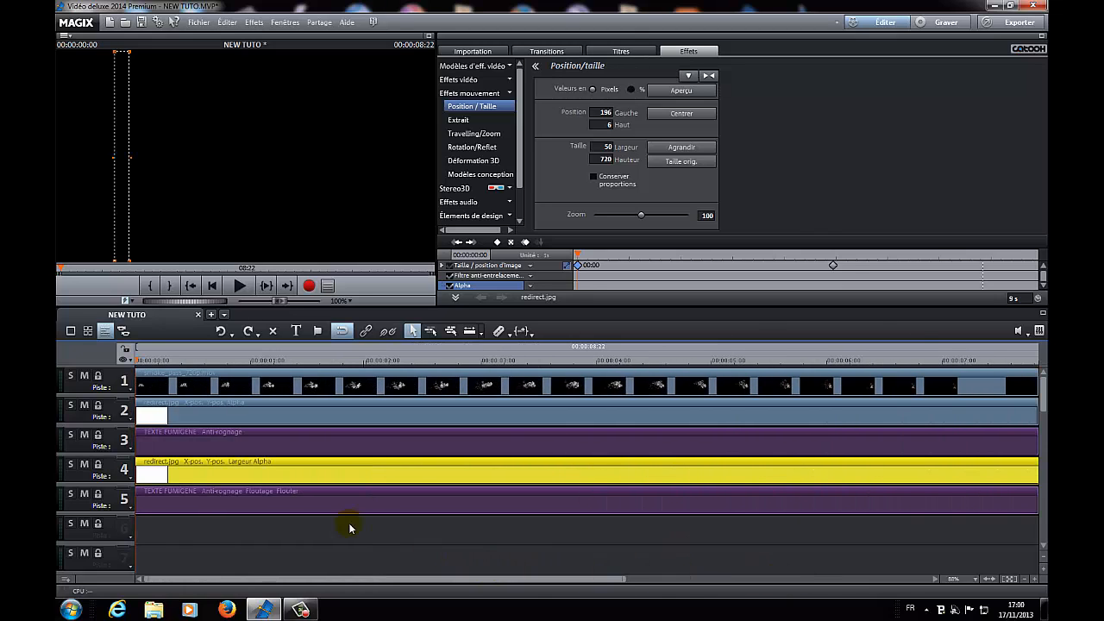
Step: Tint all clips on tracks 1 to 5 pinkish-magenta with the colour wheel and check the tint at 00:00:01:11
click(506, 534)
drag(534, 536, 524, 362)
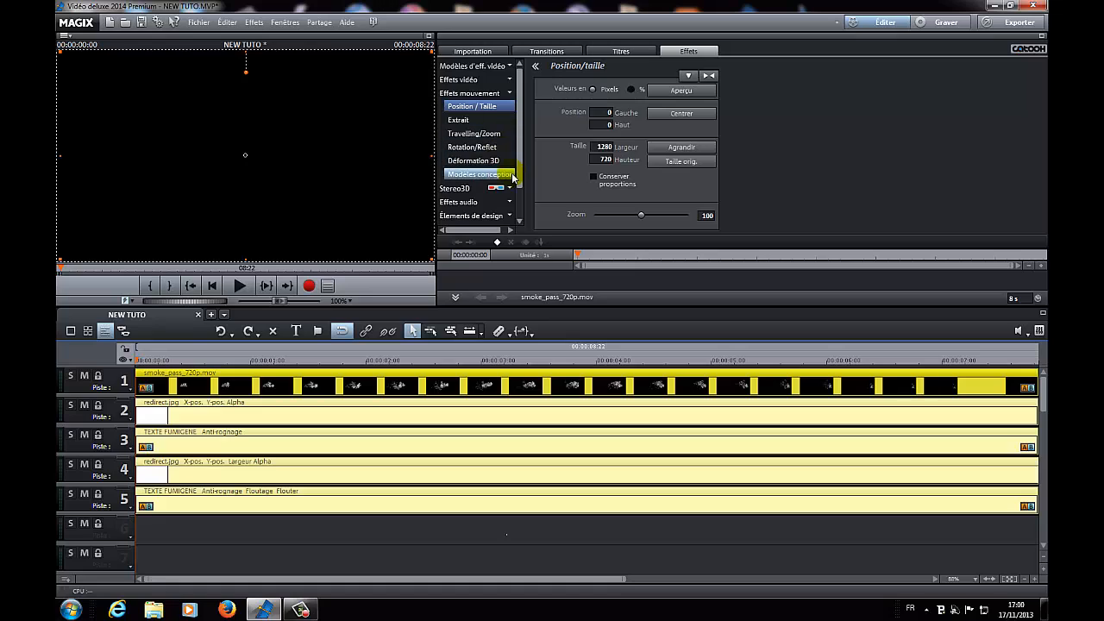
click(514, 91)
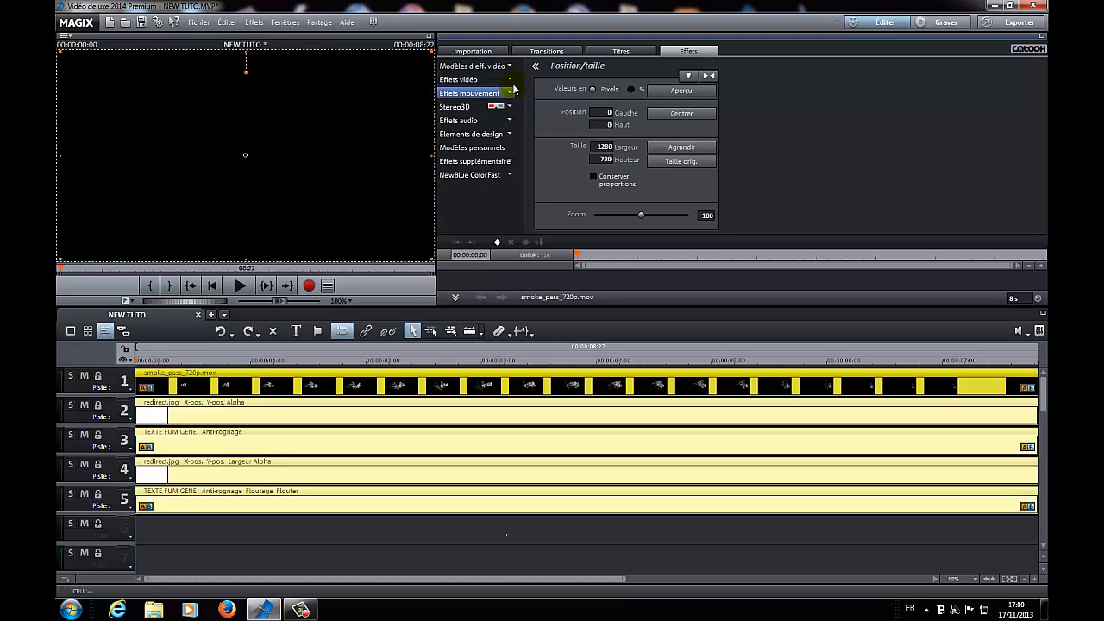
click(509, 80)
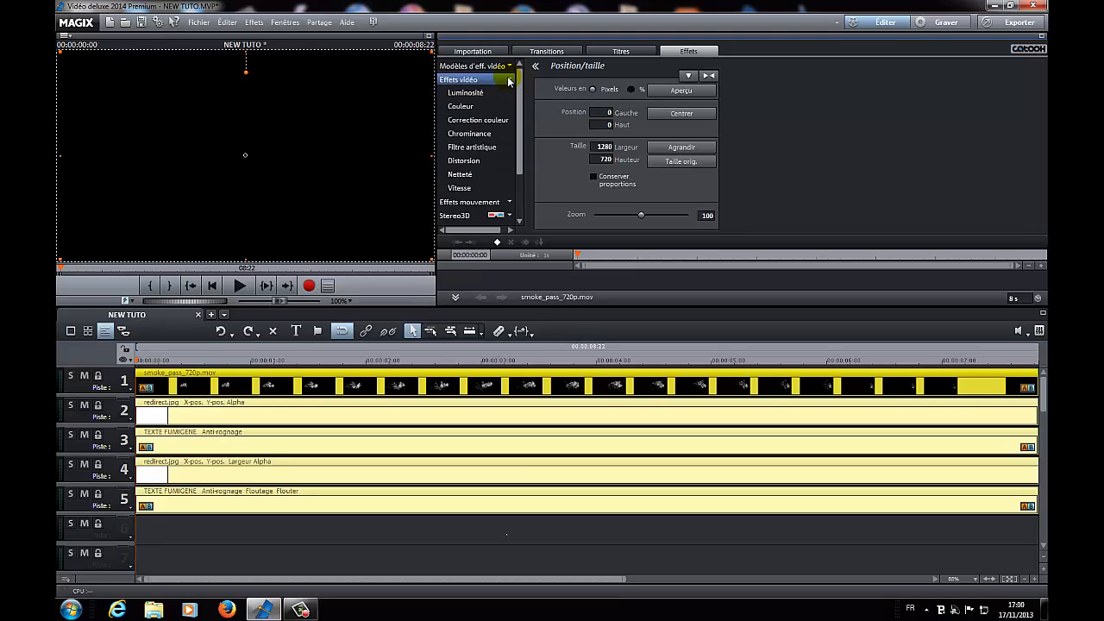
click(466, 106)
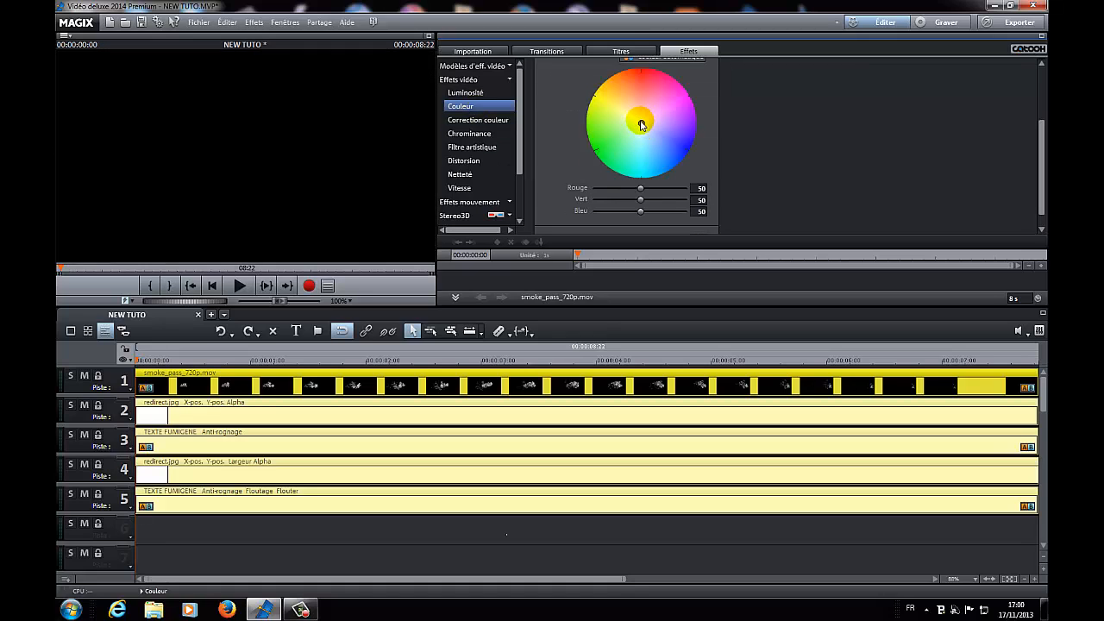
drag(641, 122, 680, 97)
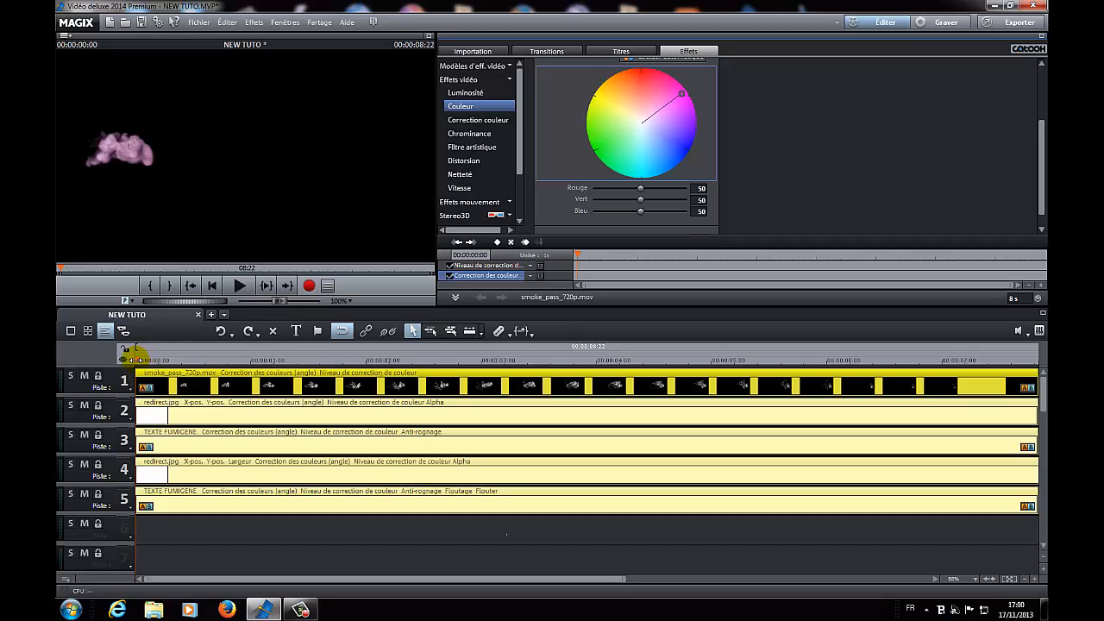
drag(135, 352, 302, 379)
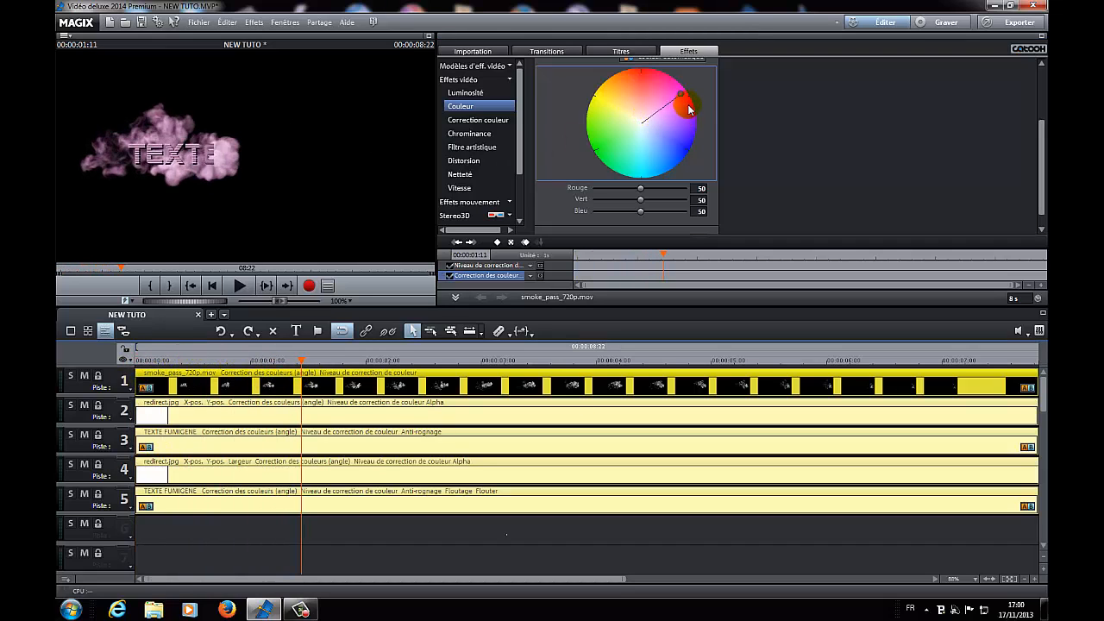
Step: Lower the contrast of all selected clips to about 29
click(472, 95)
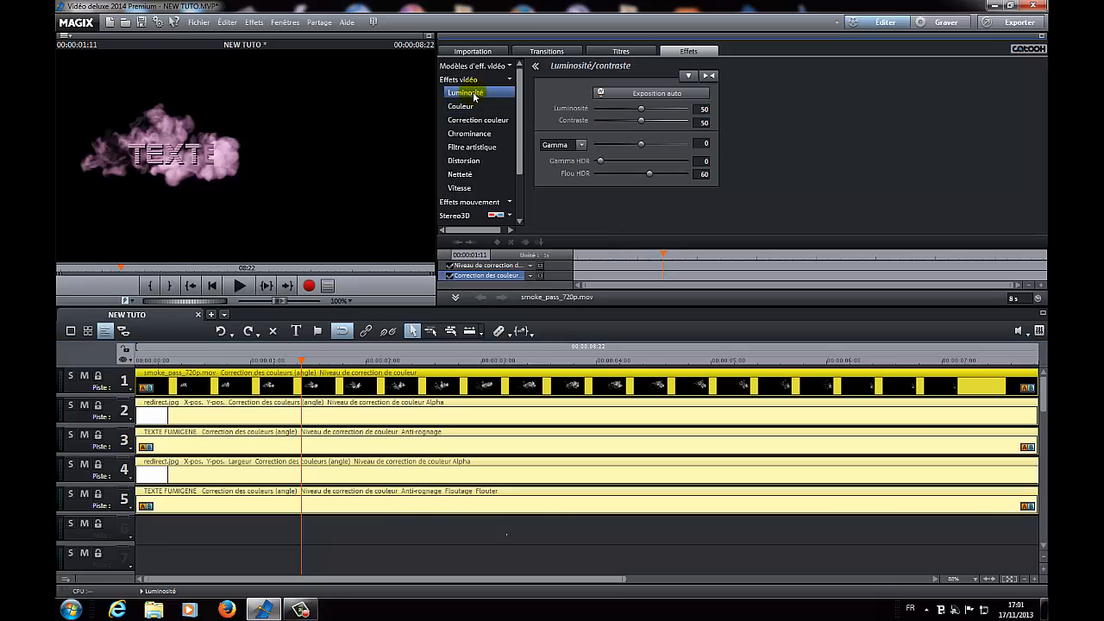
drag(646, 124, 637, 125)
drag(631, 126, 628, 127)
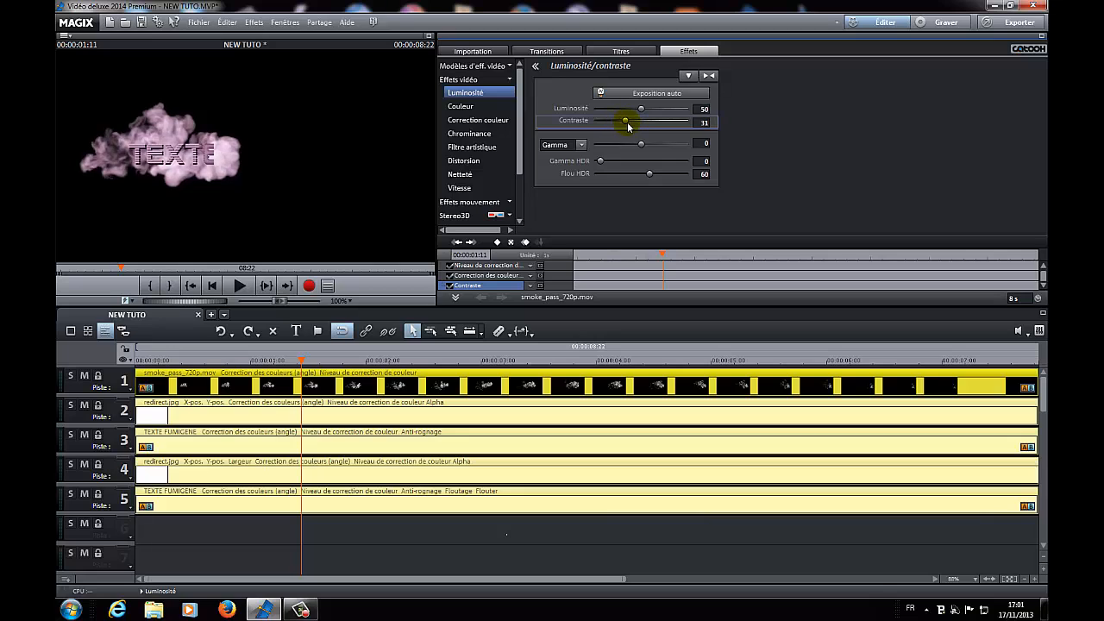
Step: Play the tinted composite from the start in the maximised preview, then restore the normal editing view
click(428, 36)
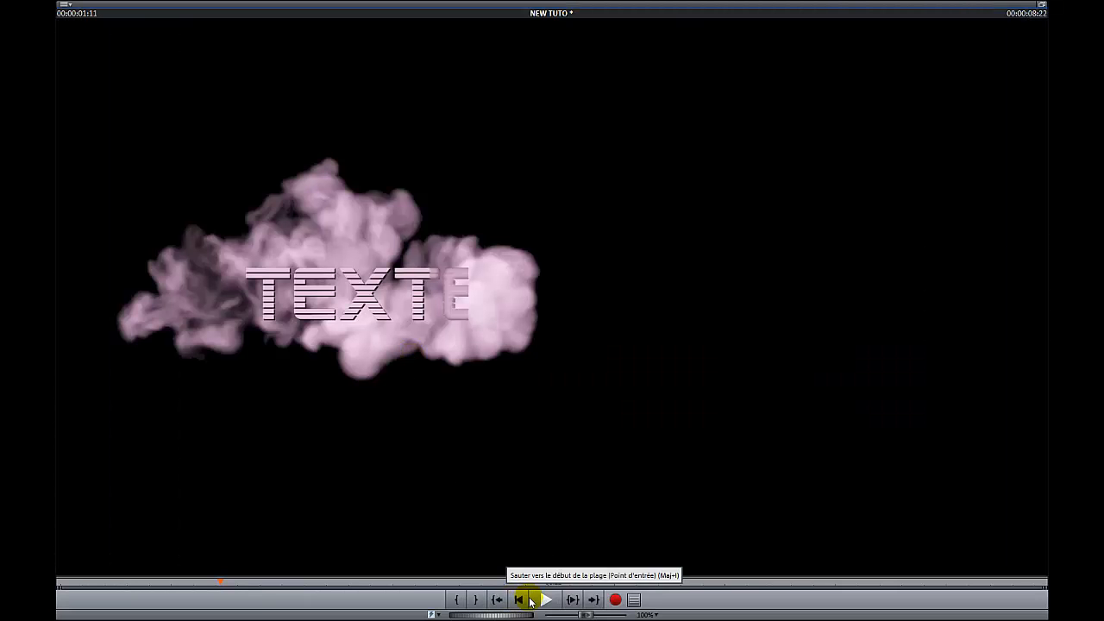
click(519, 602)
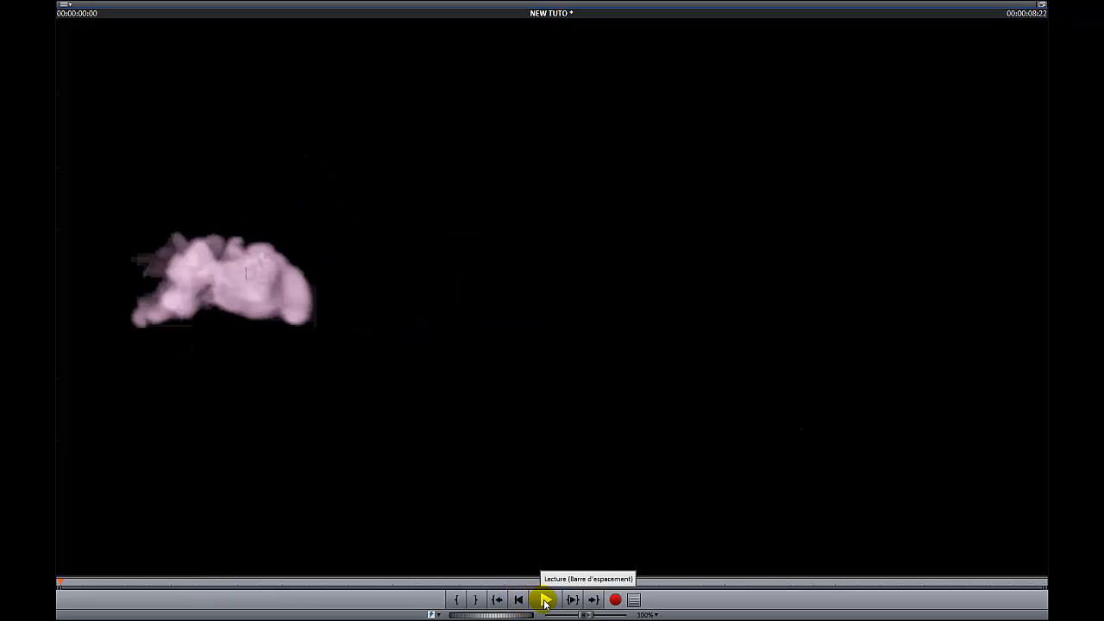
click(546, 602)
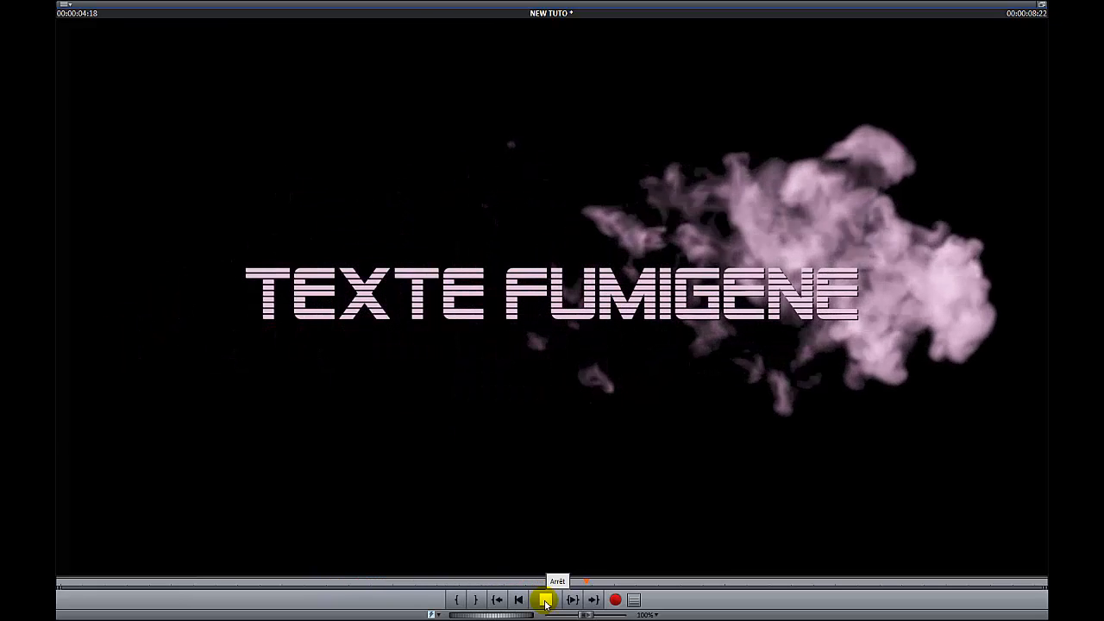
click(546, 601)
click(1041, 7)
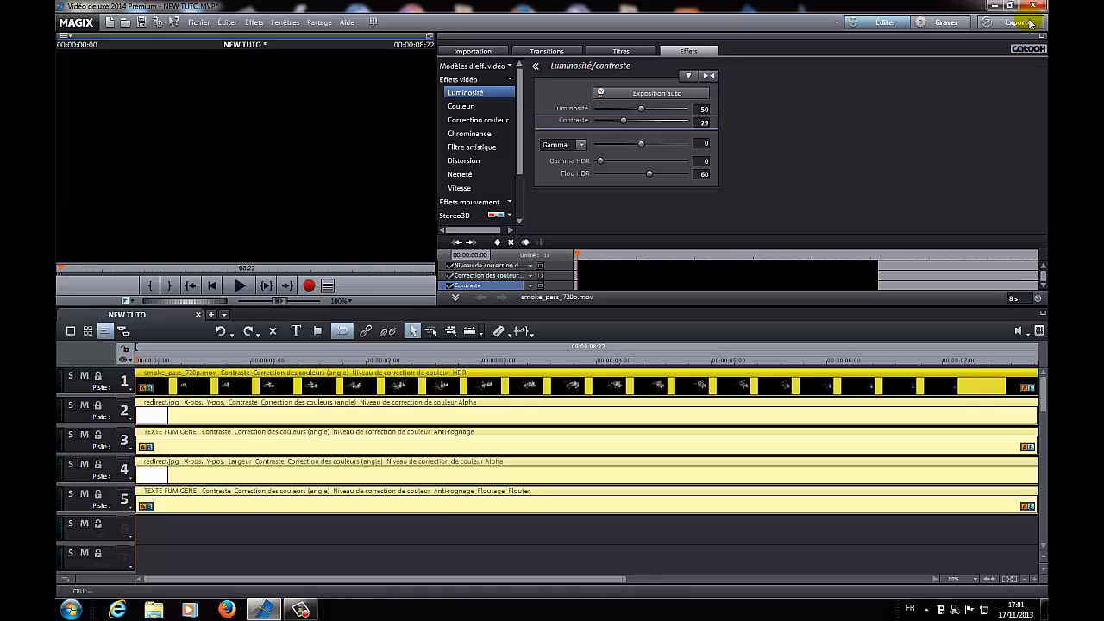
Step: Set the contrast of all selected clips to 75 and check the composite in the maximised preview at about 00:00:02:06
click(627, 122)
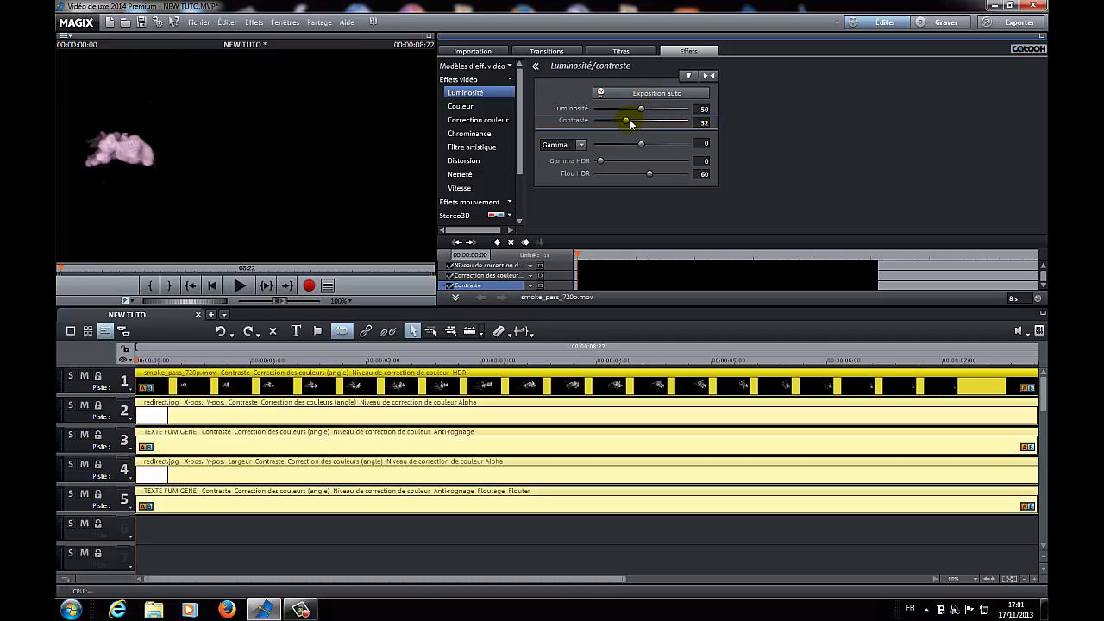
drag(631, 123, 665, 124)
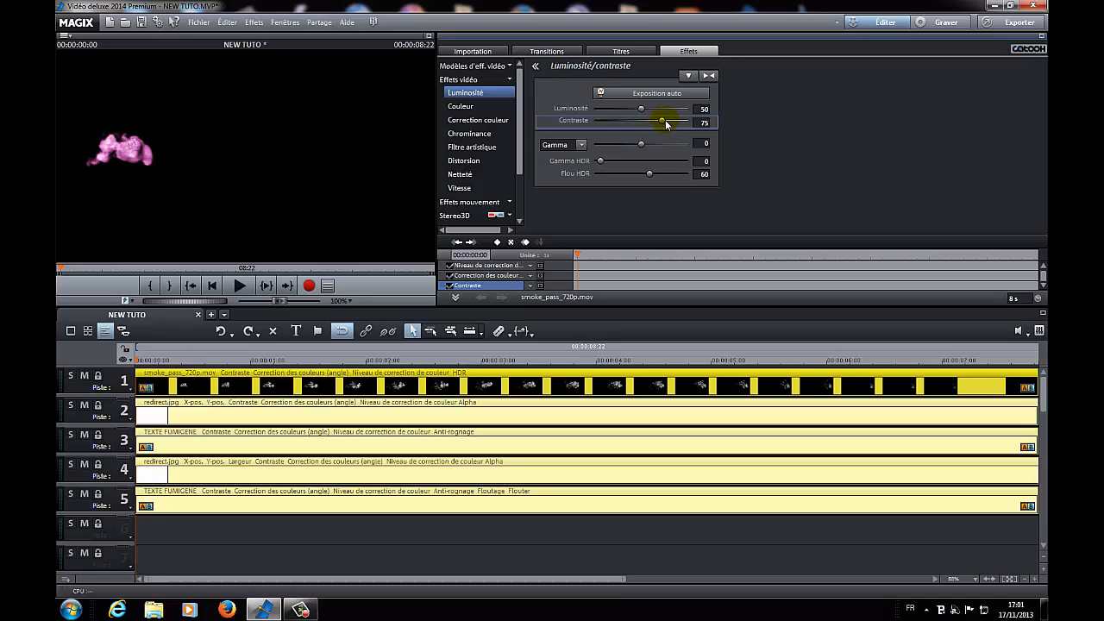
click(429, 36)
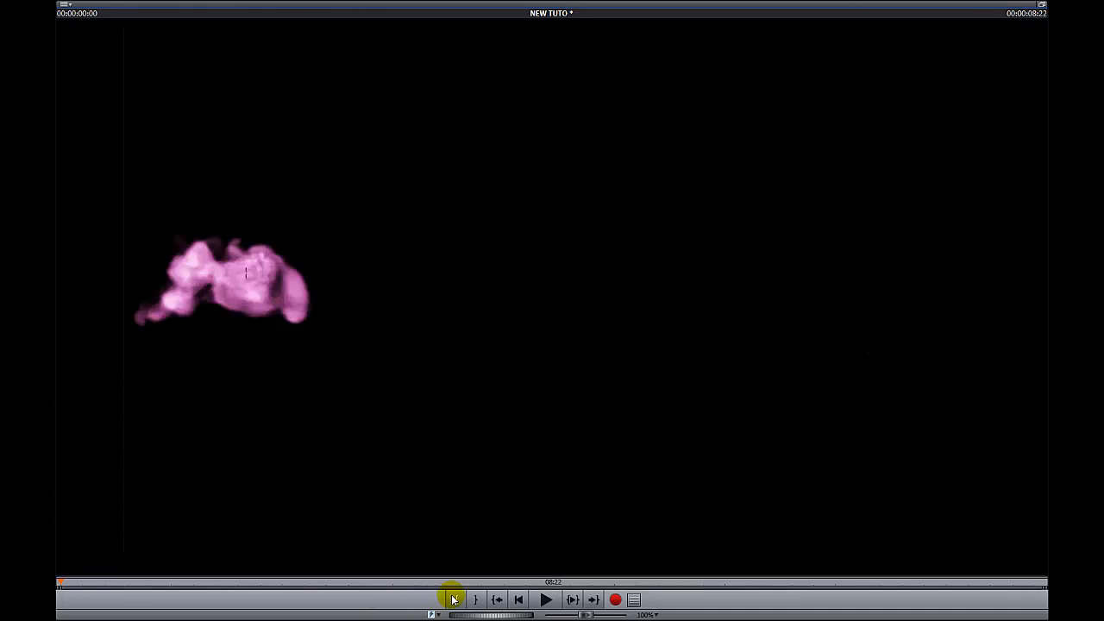
drag(506, 616, 673, 614)
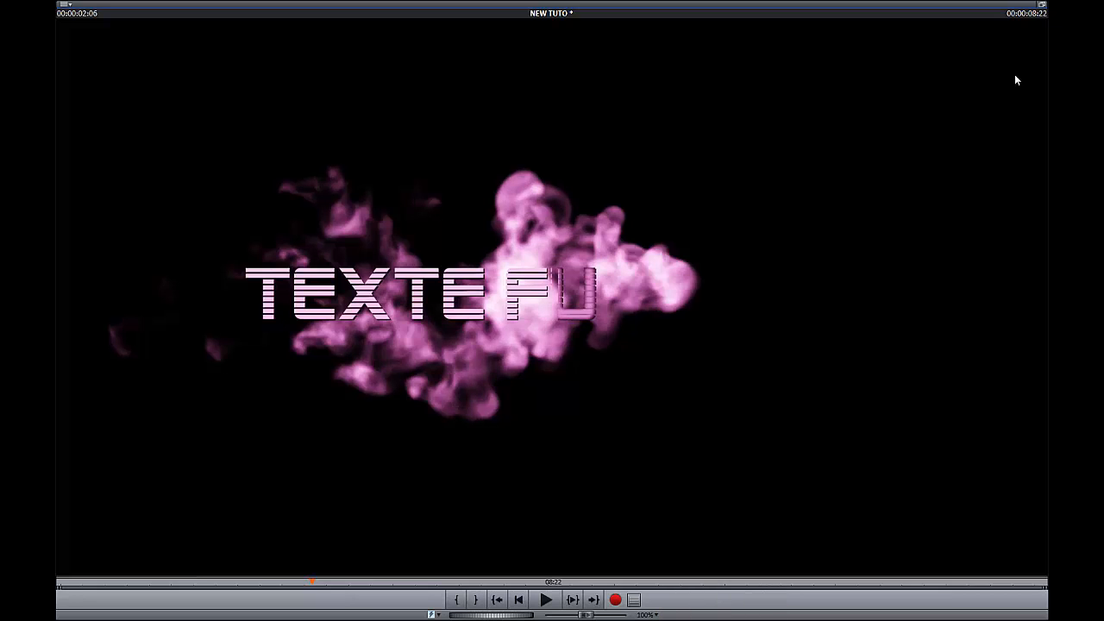
click(1041, 8)
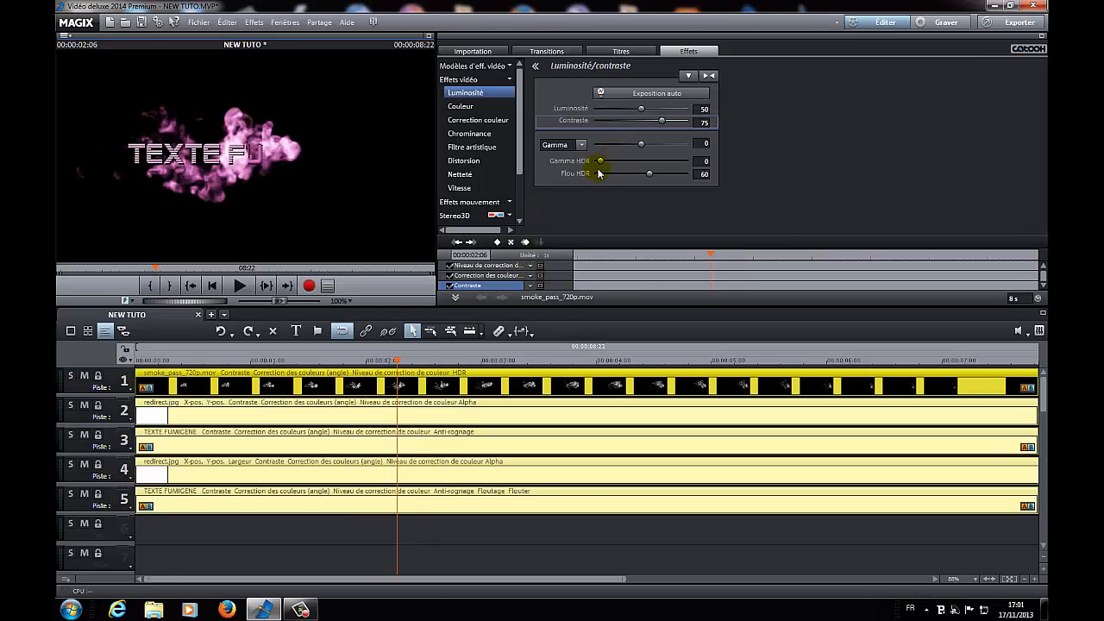
Step: Deselect the clips, return the playhead to the start, and export the film to the desktop as NEW TUTO.mp4 in MPEG-4 format at 1280x720, 25 fps
click(231, 545)
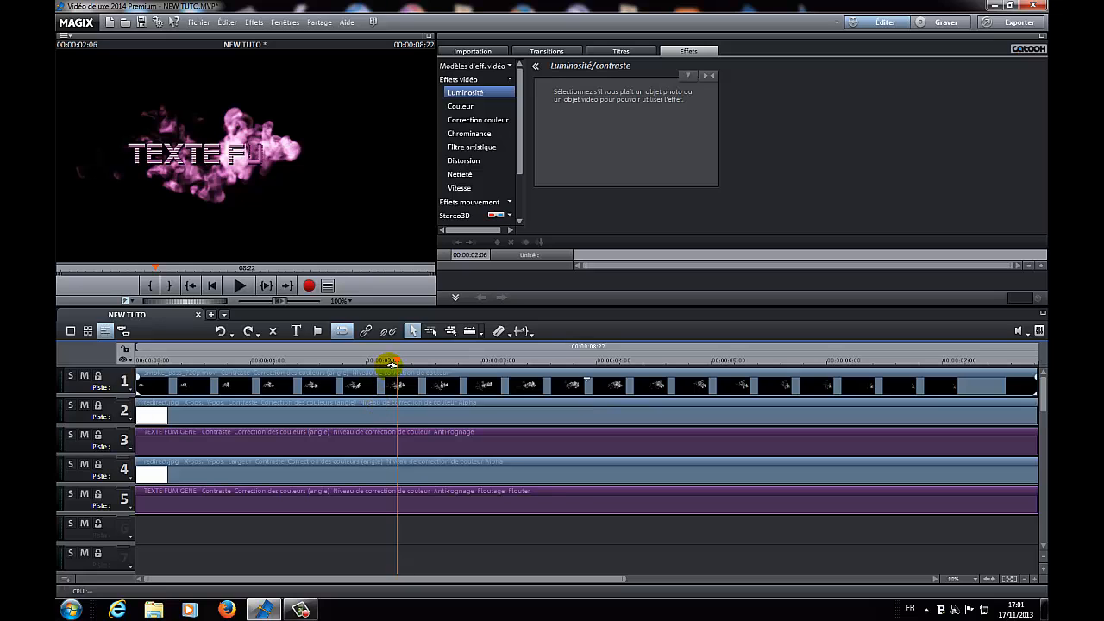
drag(394, 359, 93, 380)
click(201, 24)
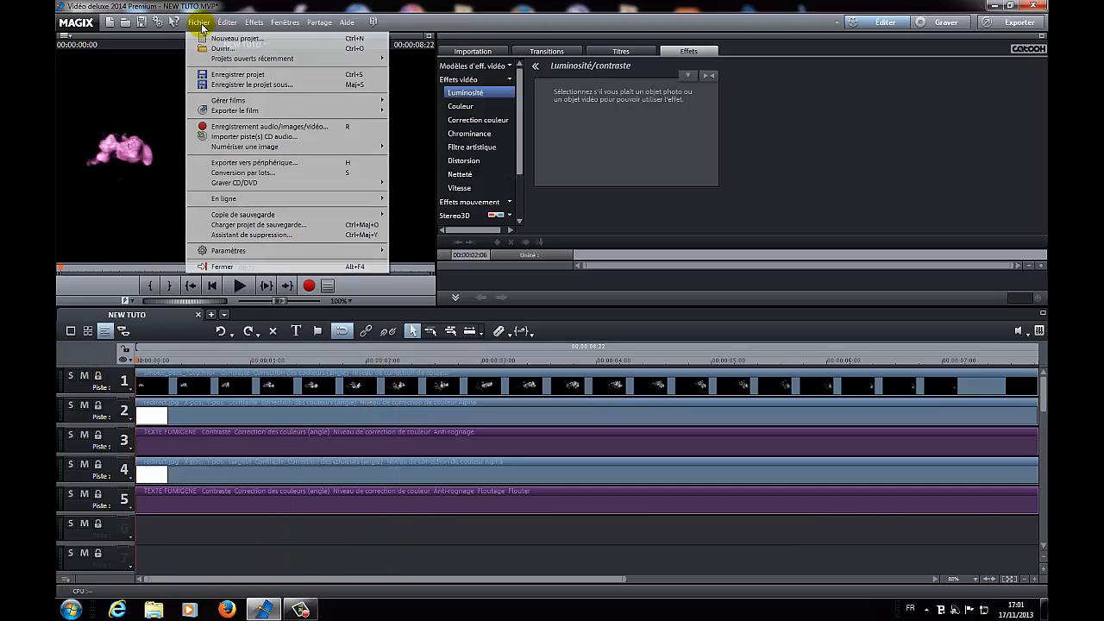
mouse_move(229, 110)
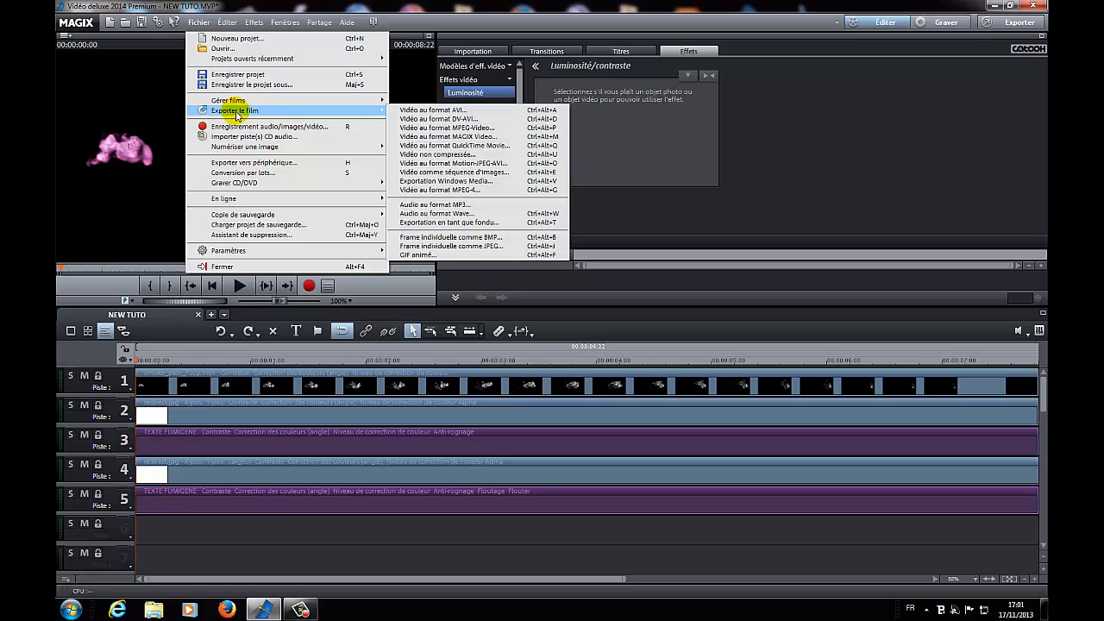
click(452, 189)
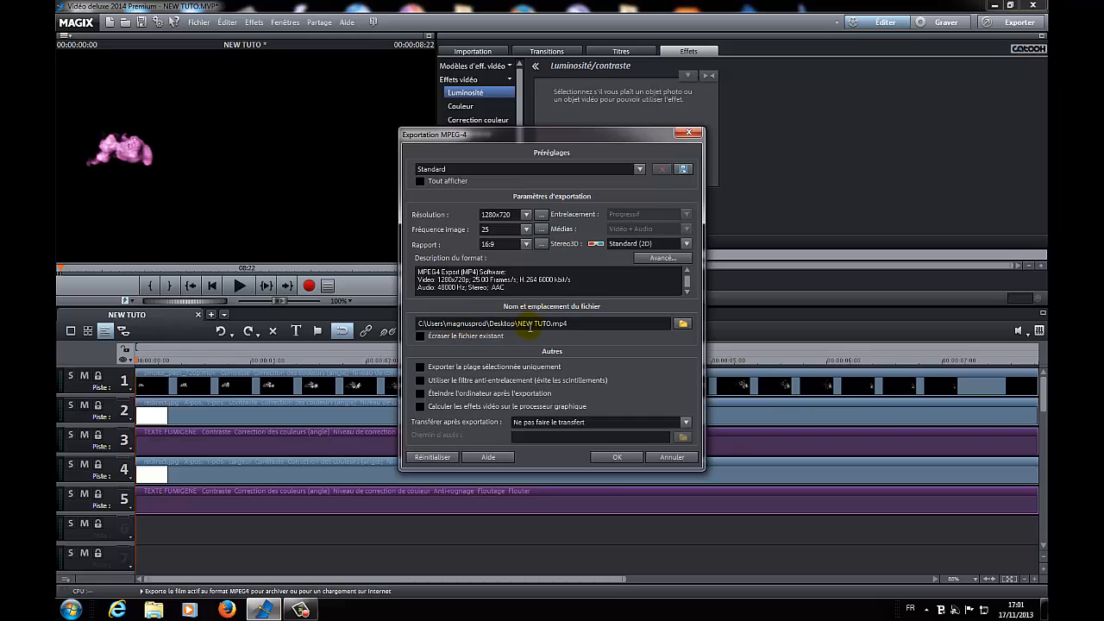
click(619, 458)
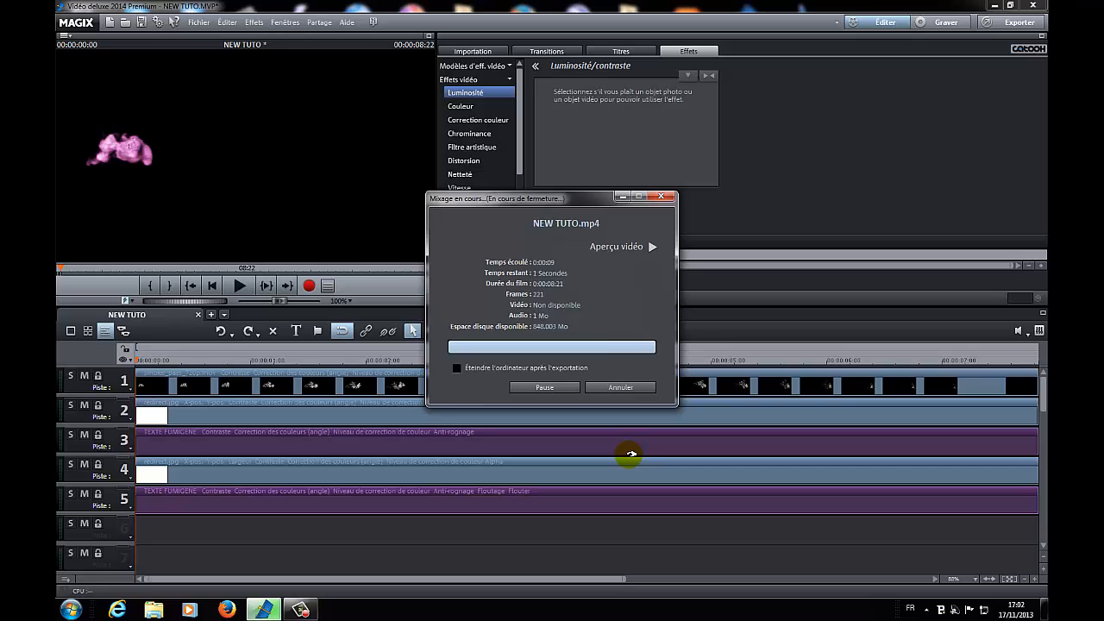
Step: Minimise the editor and play the exported NEW TUTO.mp4 from the desktop in a maximised media player window
click(994, 7)
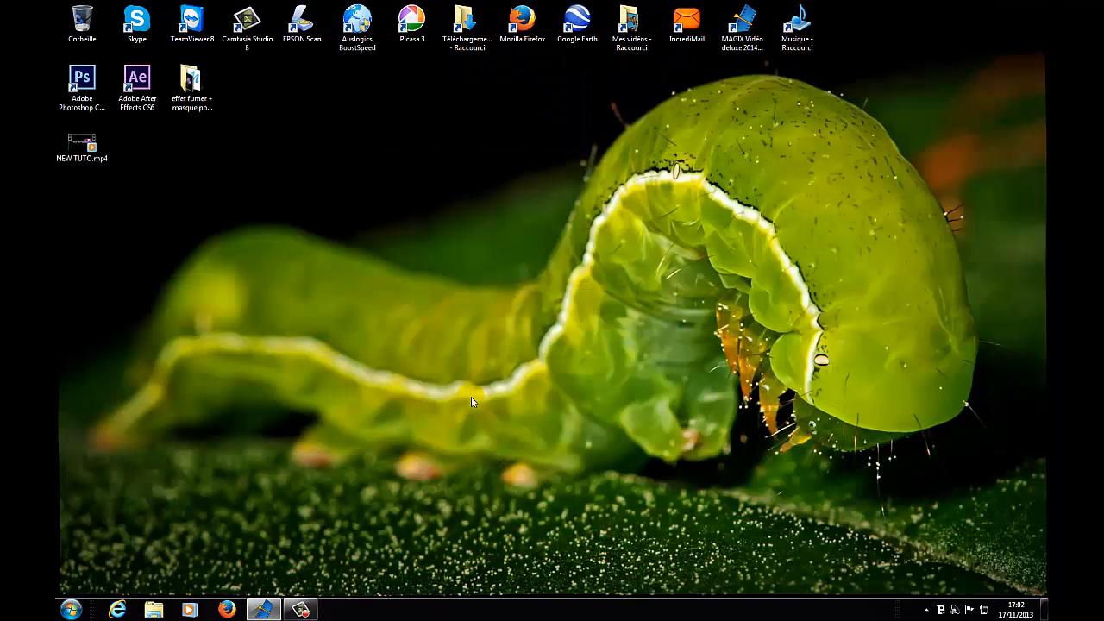
double_click(82, 140)
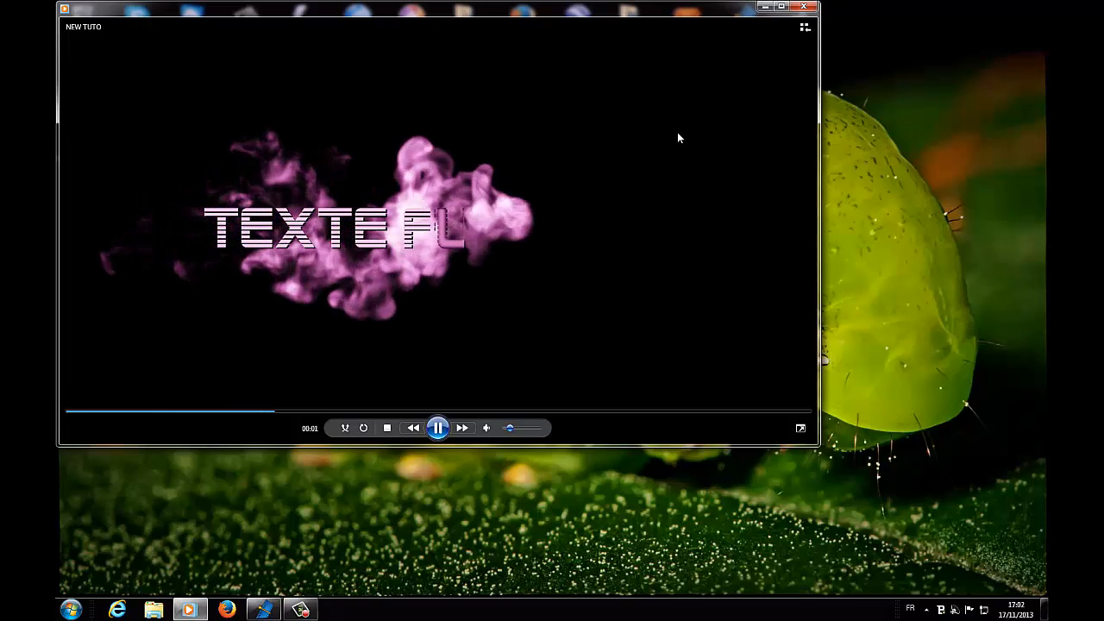
click(784, 8)
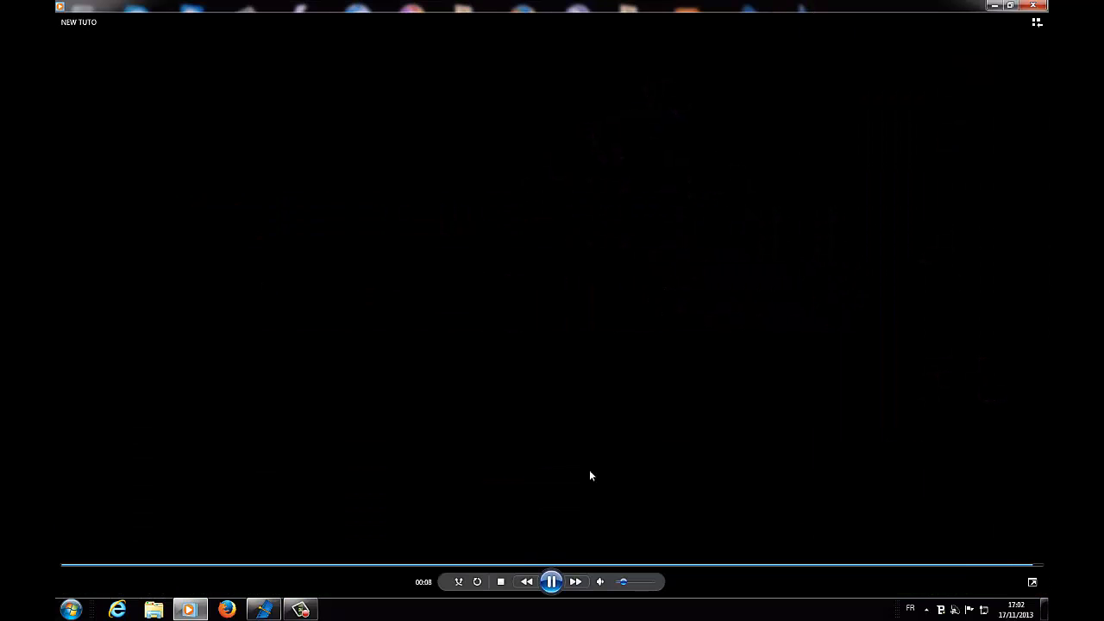